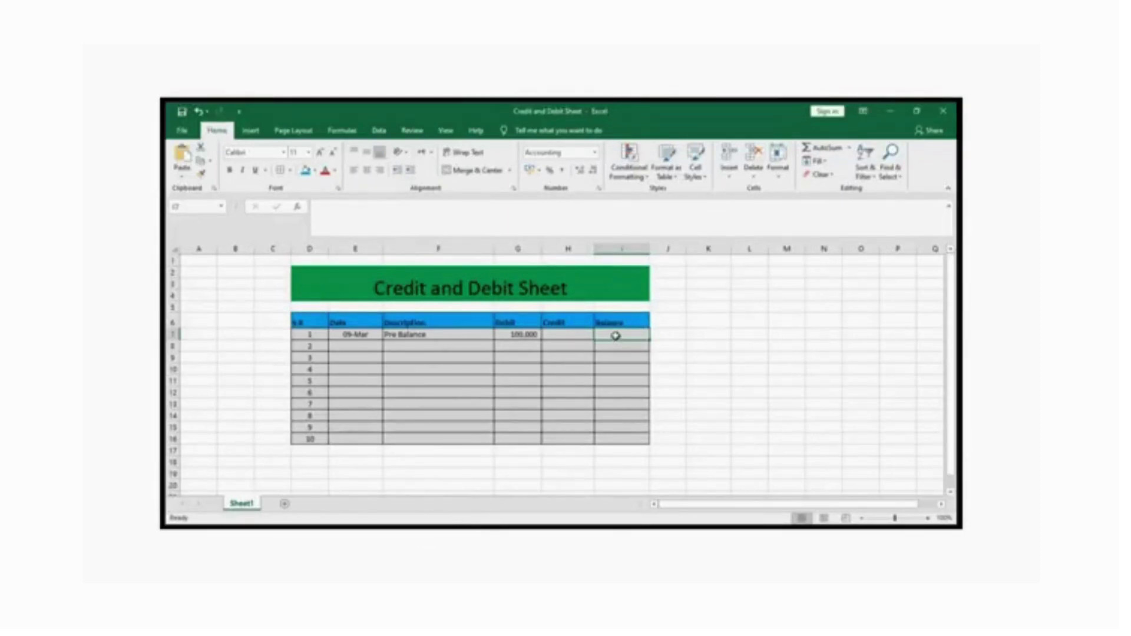
- Make the first entry's Balance cell I7 equal its Debit amount with the formula =G7
type("=")
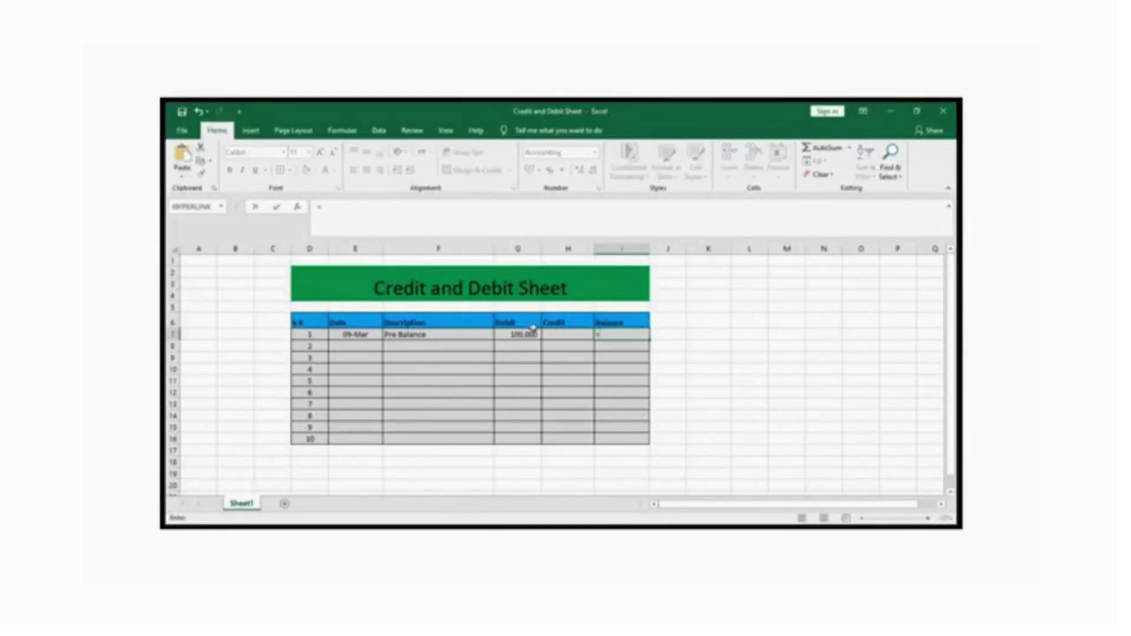
left_click(516, 345)
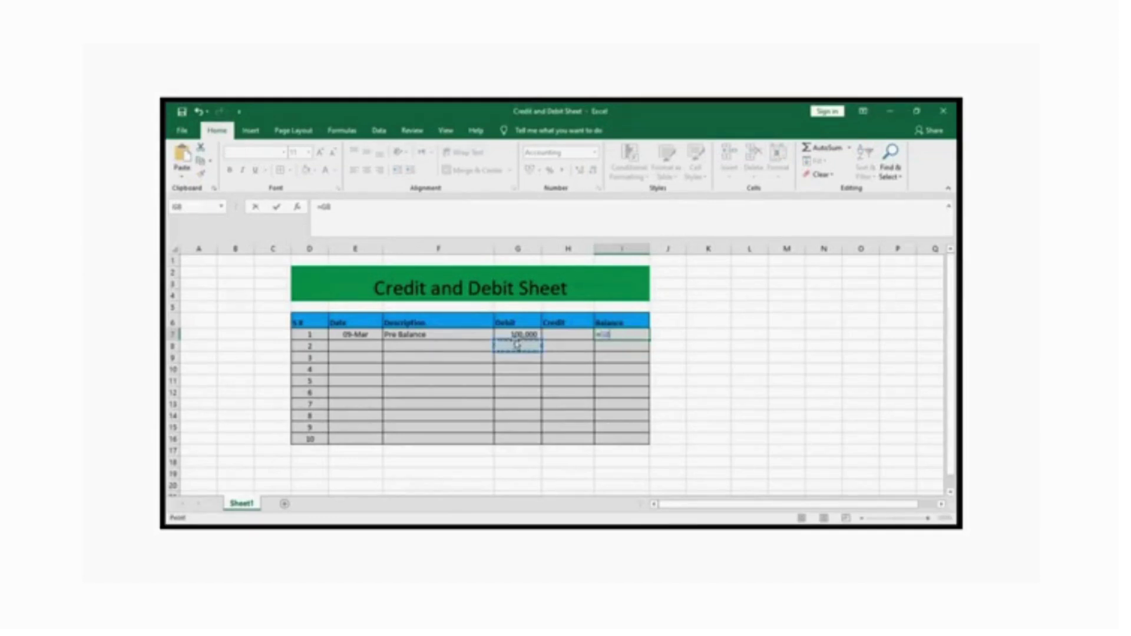
left_click(516, 334)
key("Return")
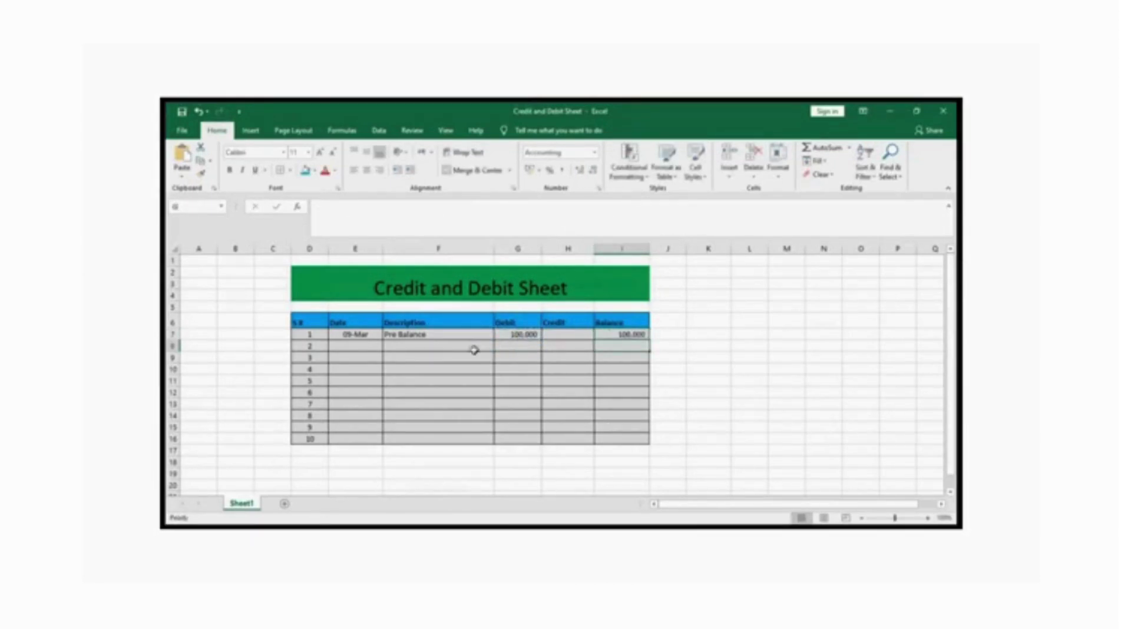
- Enter the date 10-03-2020 for entry 2
left_click(348, 346)
type("1")
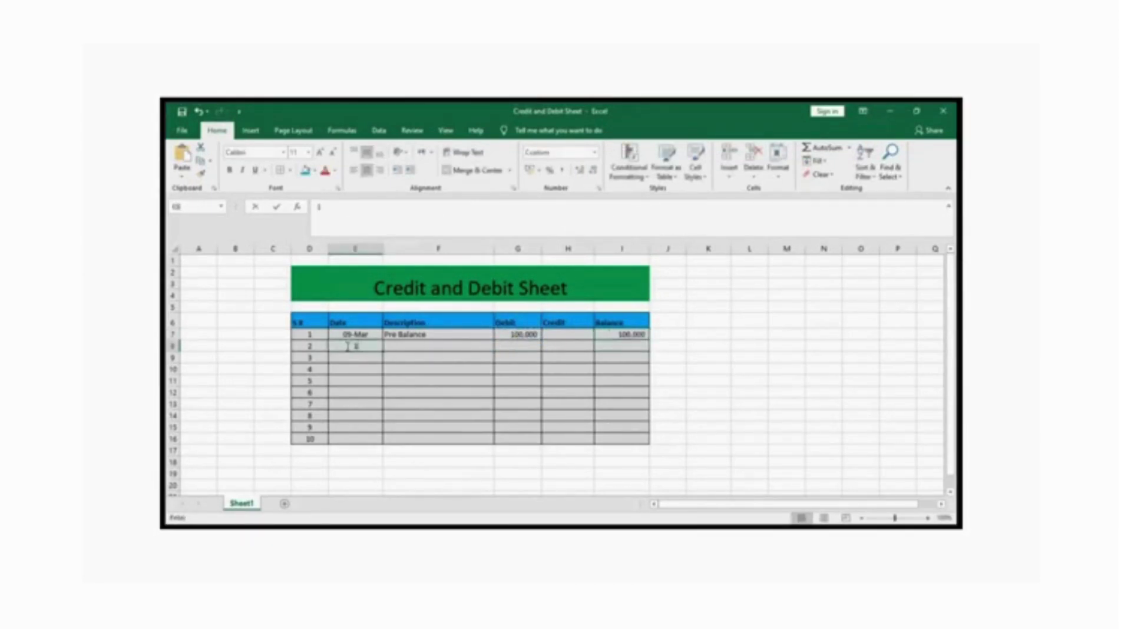
type("0-03")
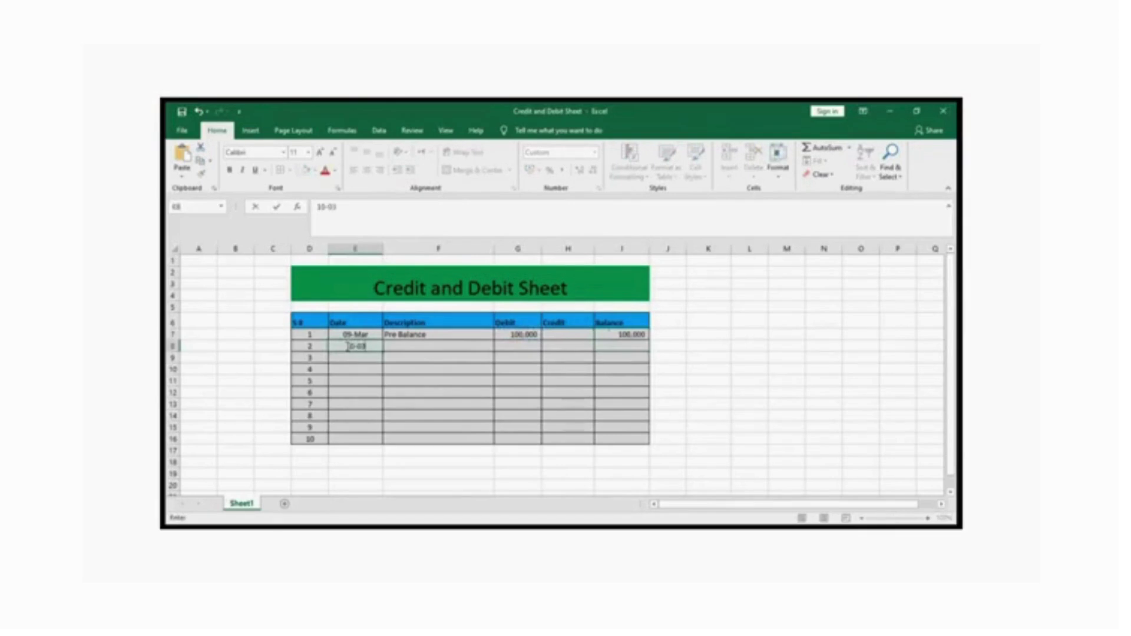
type("-2020")
key("Tab")
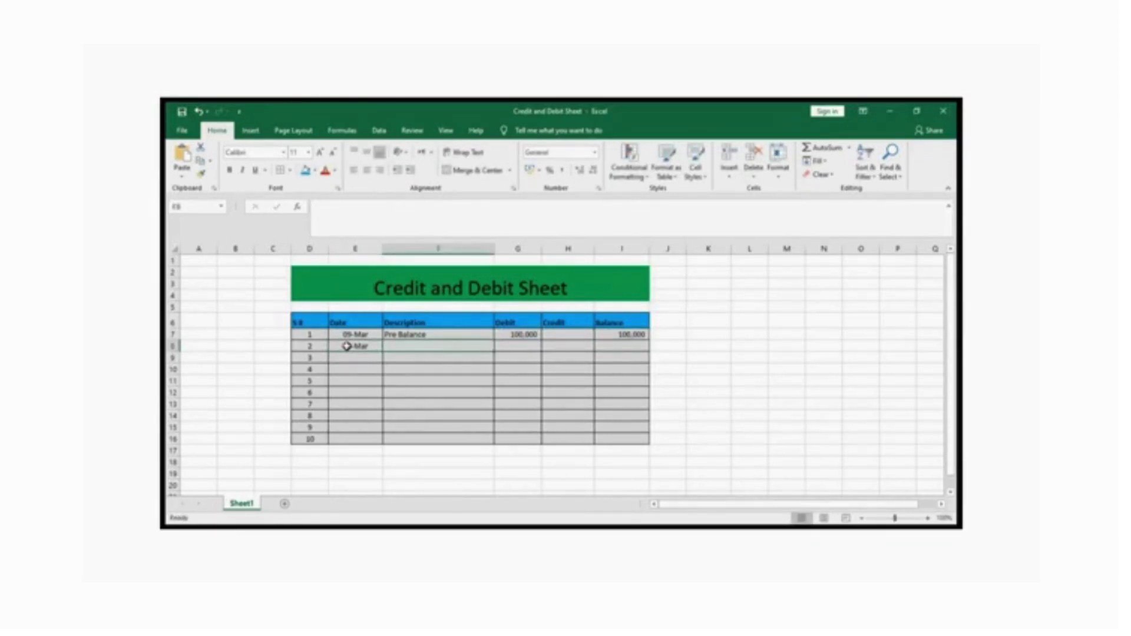
- Enter "Purchase Laptop" as the description of entry 2
type("p")
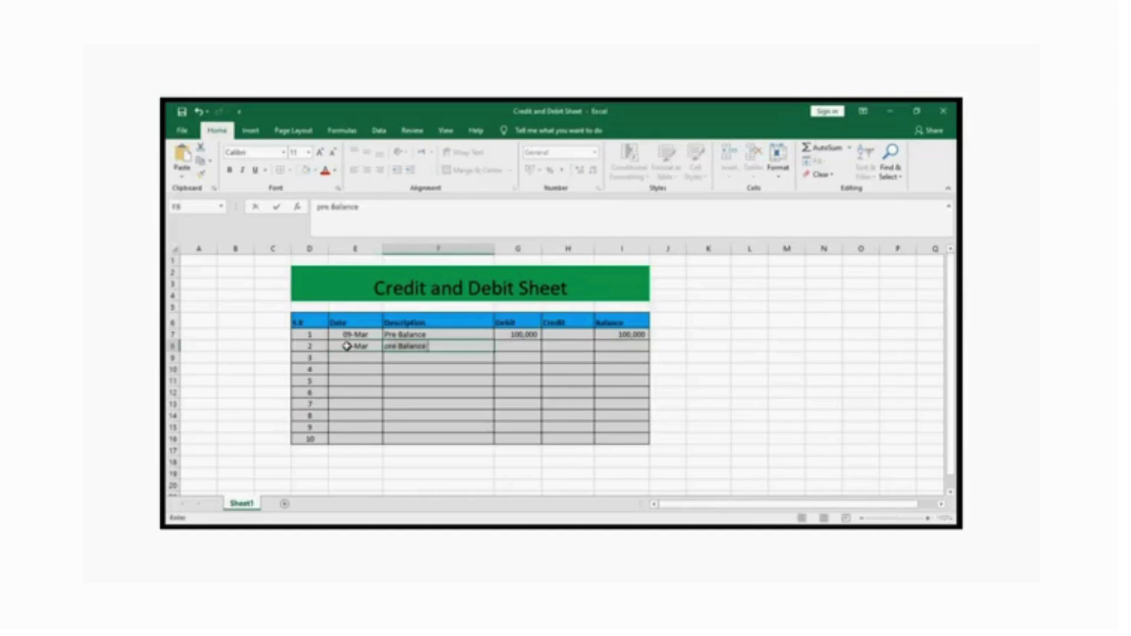
type("ur")
key("BackSpace")
key("BackSpace")
key("BackSpace")
type("pu")
key("BackSpace")
key("BackSpace")
type("Purchads")
key("BackSpace")
key("BackSpace")
type("se Laptp")
key("BackSpace")
type("p")
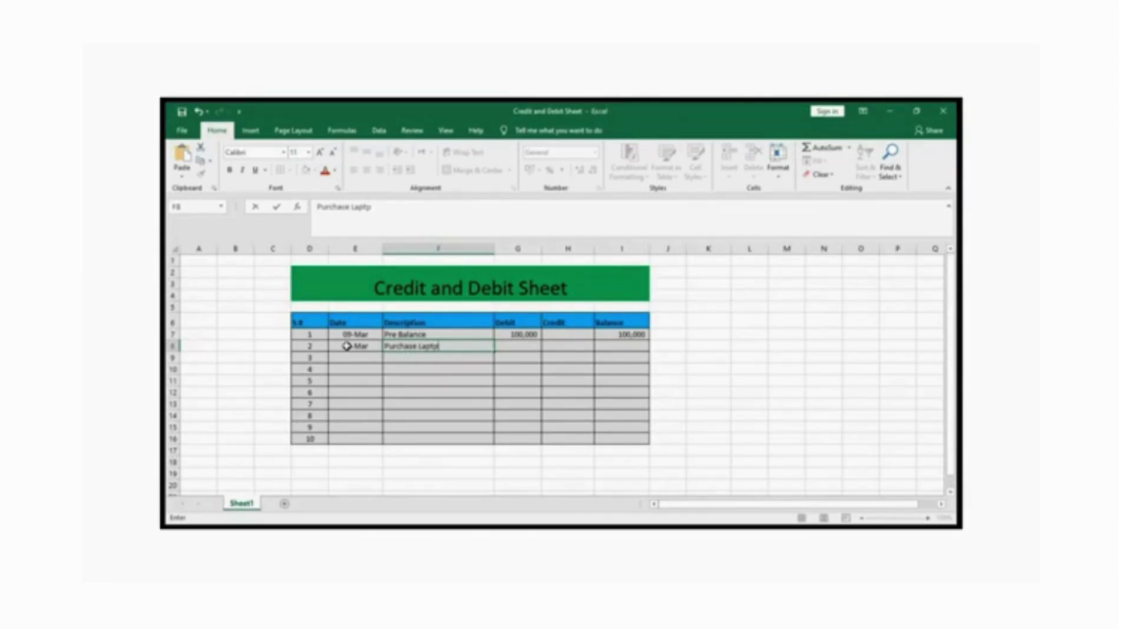
key("BackSpace")
type("op")
key("Tab")
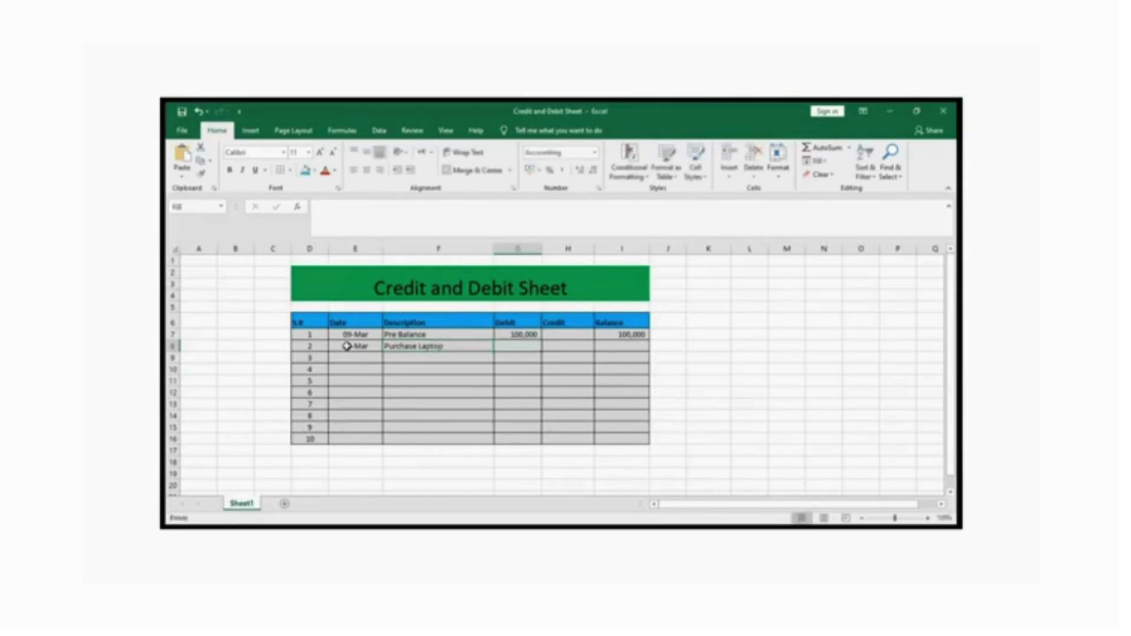
- Leave entry 2's Debit empty and enter 25000 as its Credit amount
type("1")
key("BackSpace")
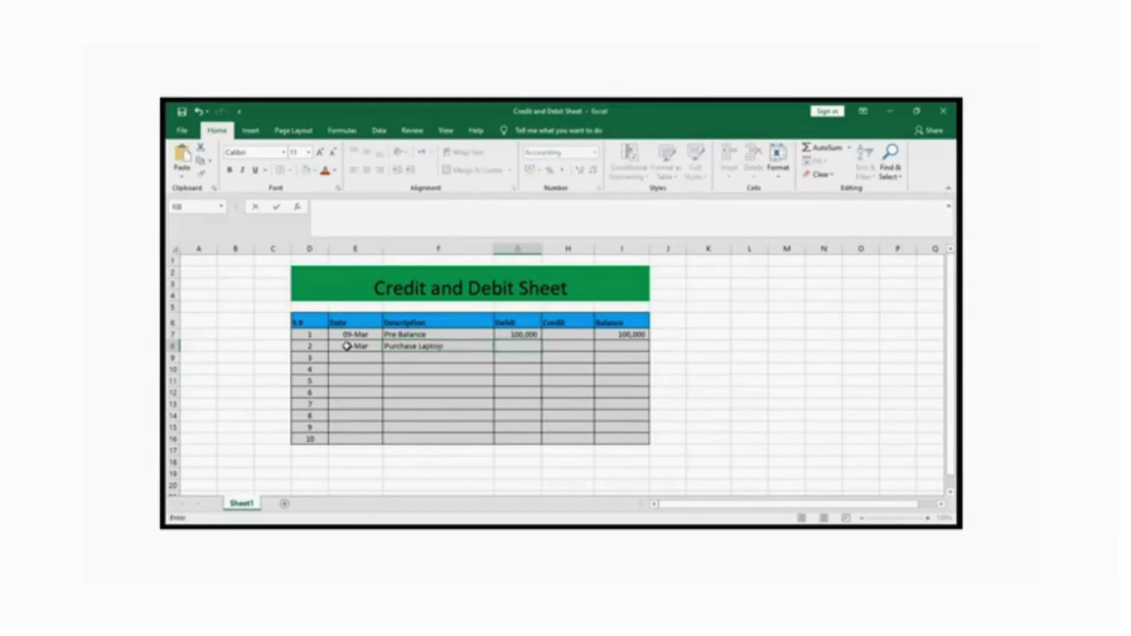
key("Tab")
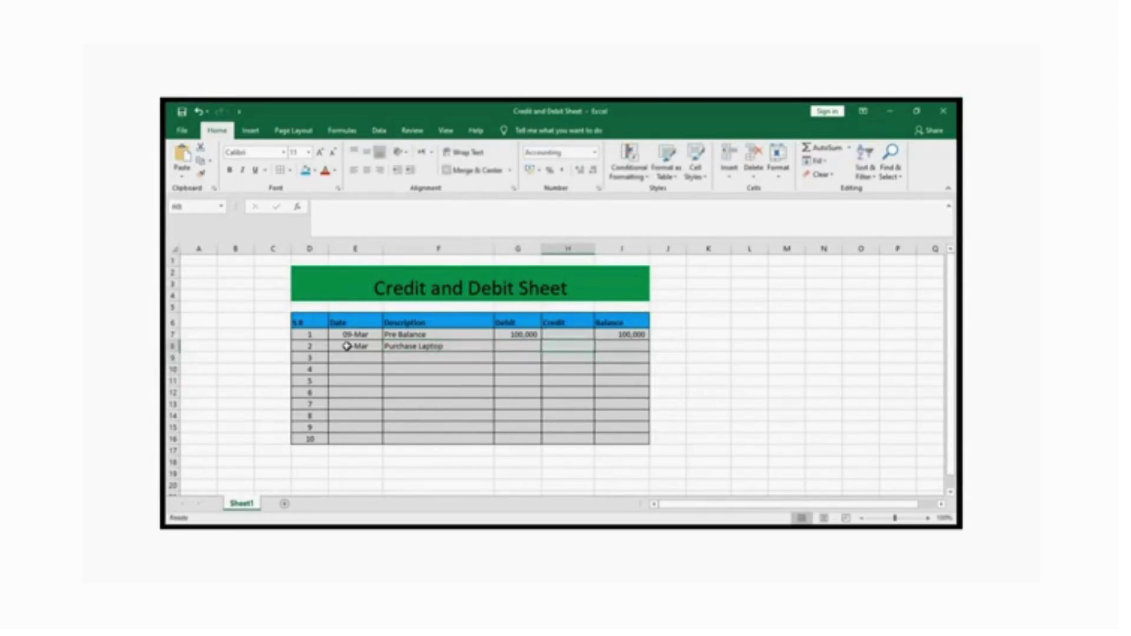
type("25000")
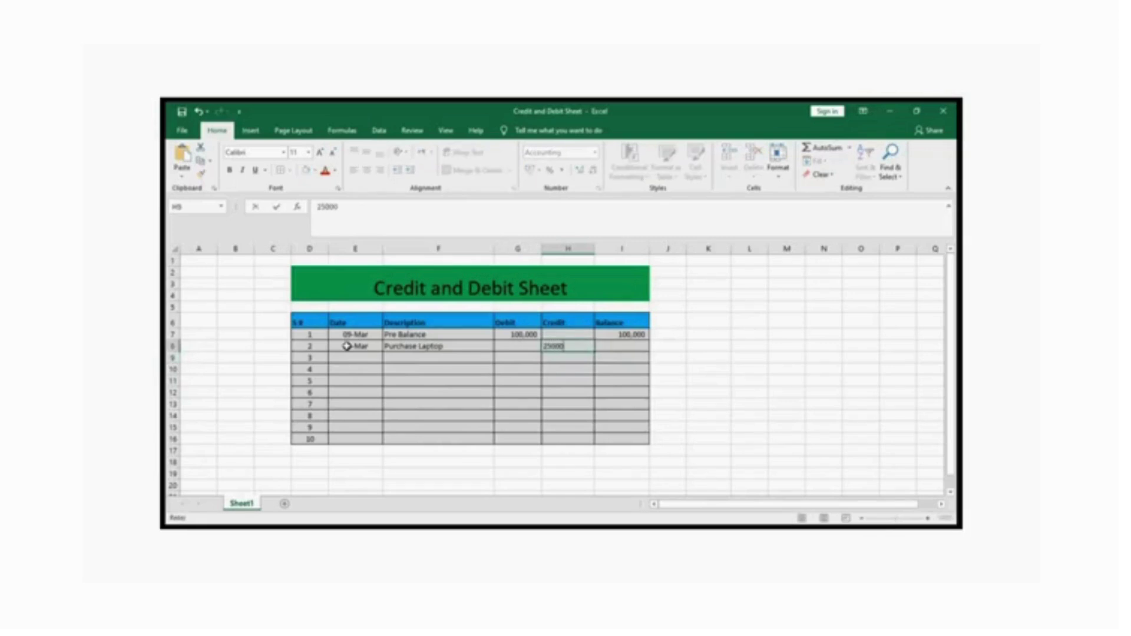
key("Return")
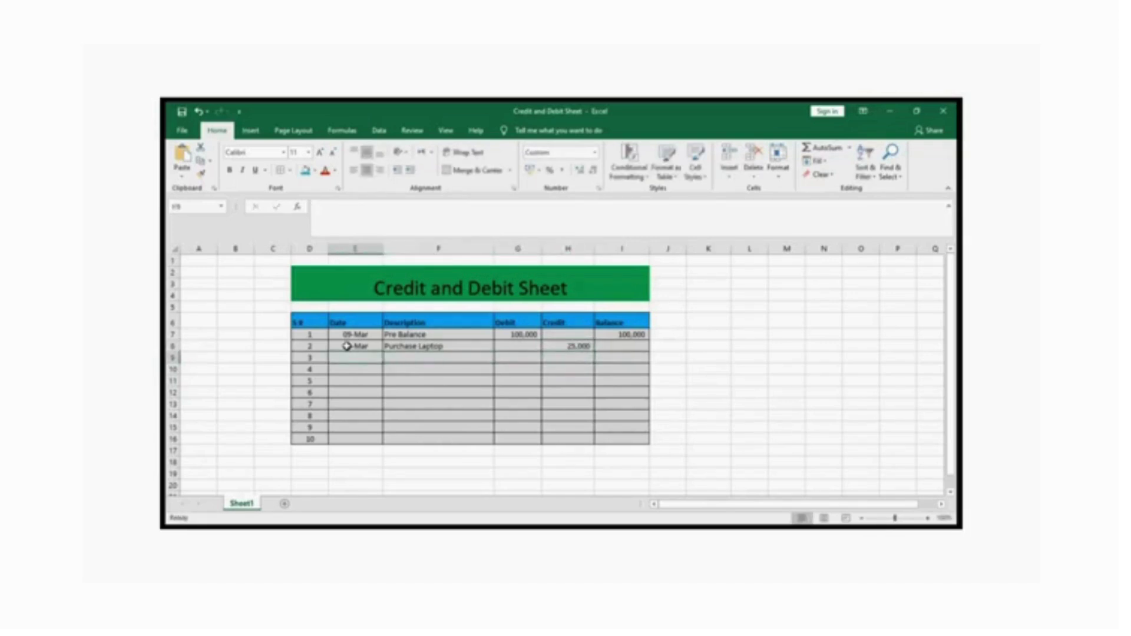
- Fill in entry 3 with the date 11-03 and the description "Purchase Desktop Computer"
type("11-03")
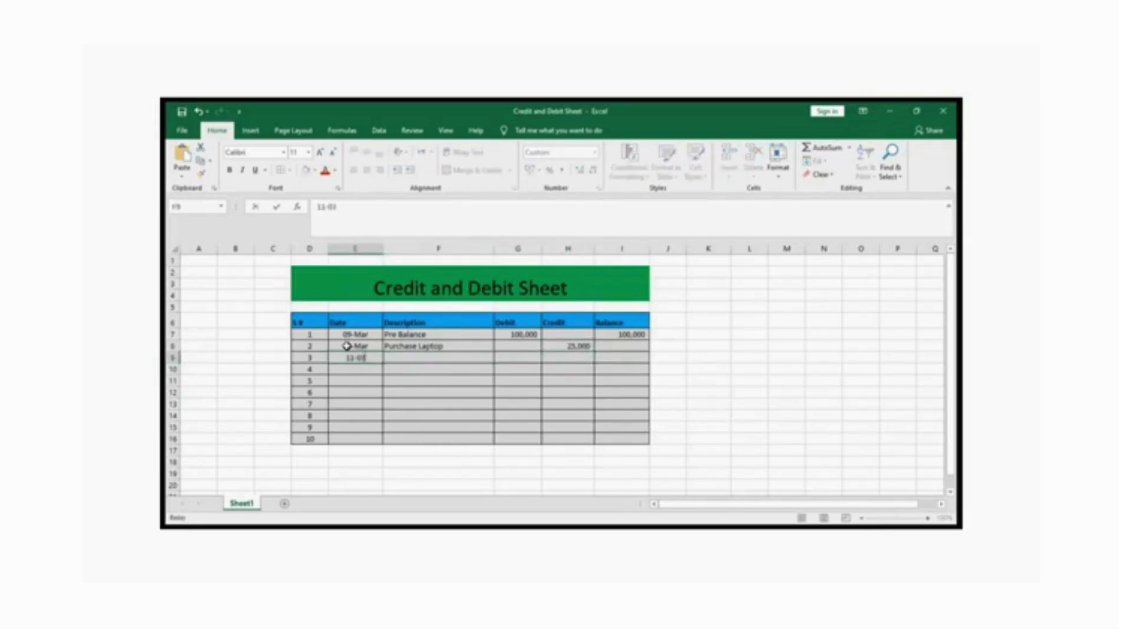
key("Tab")
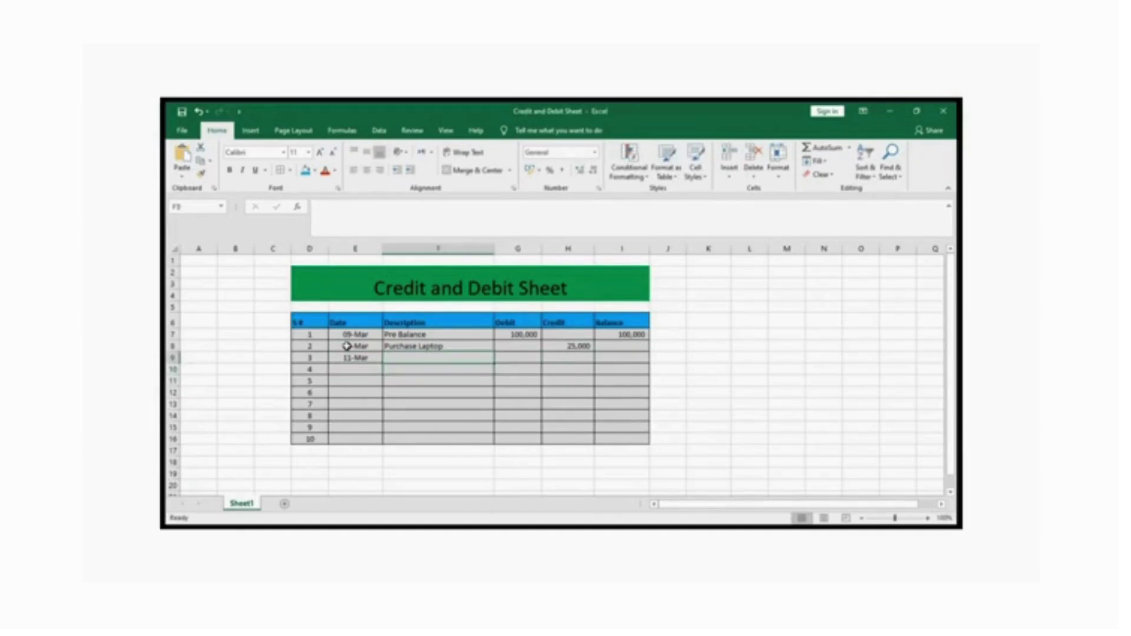
type("P")
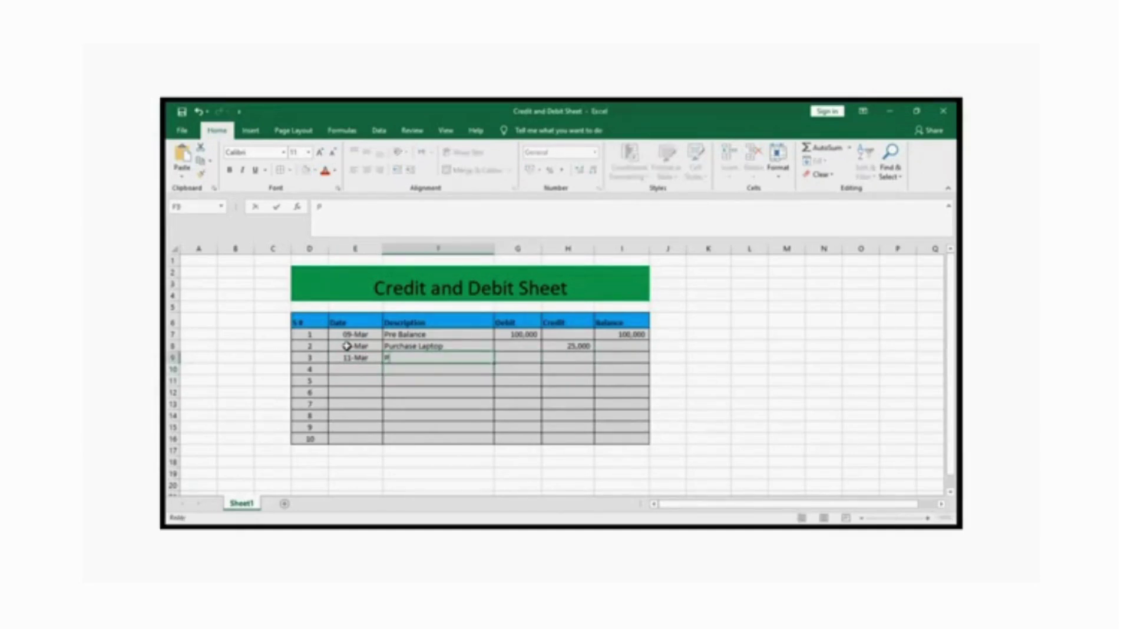
type("urchase Laptop")
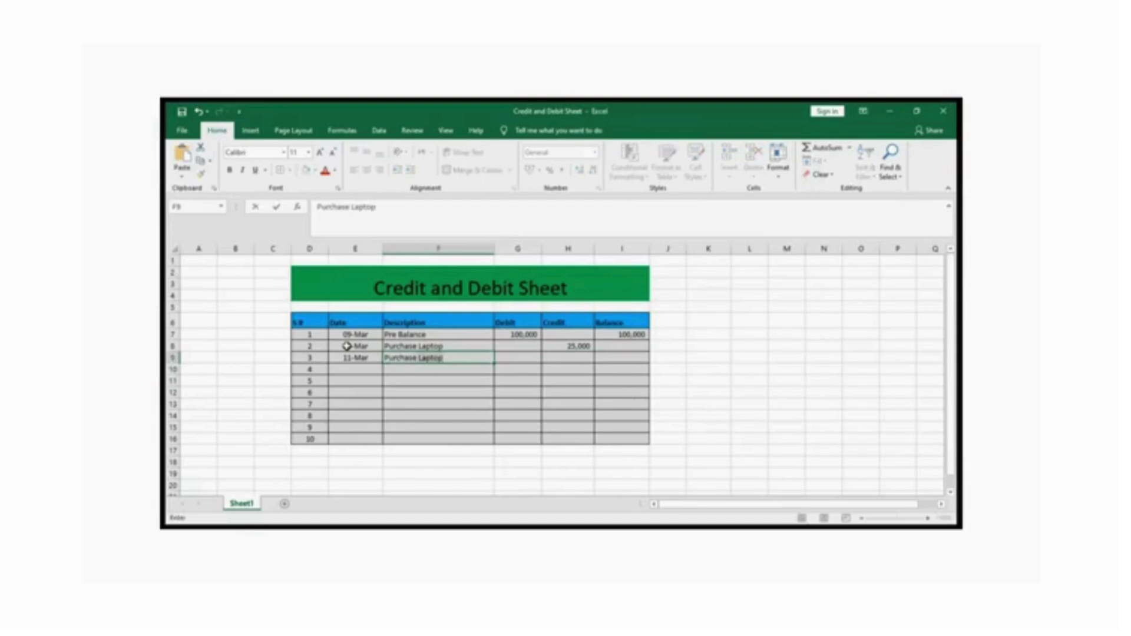
key("BackSpace")
key("BackSpace")
key("BackSpace")
key("BackSpace")
key("BackSpace")
key("BackSpace")
type("Desktop Computer")
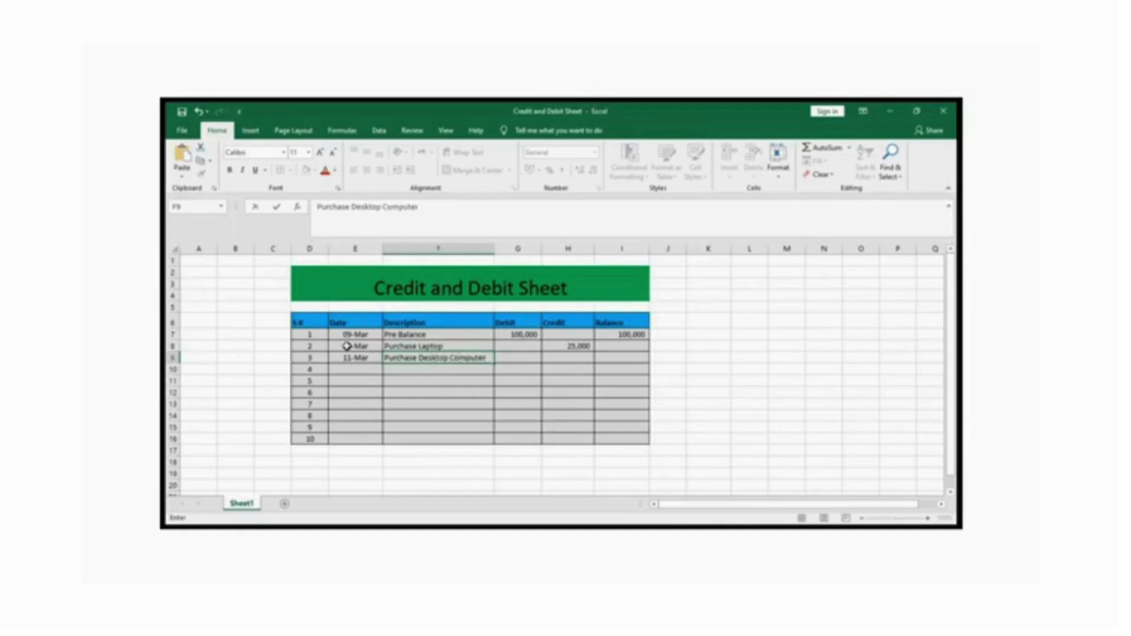
key("Tab")
- Enter 15000 as the Credit amount of entry 3
key("Tab")
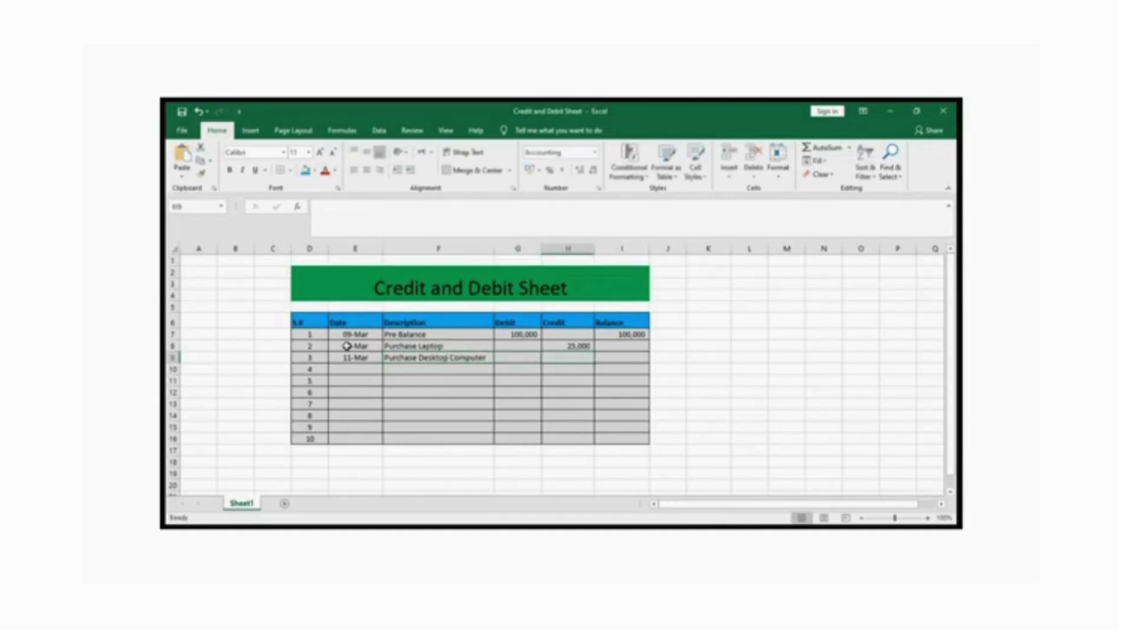
type("15,00")
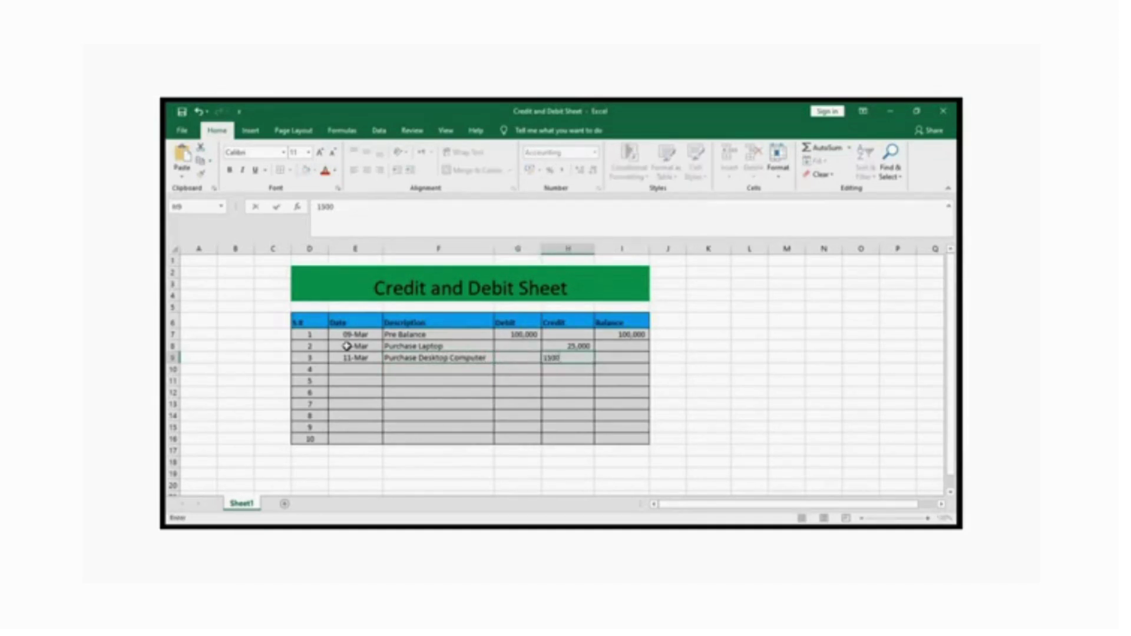
type("0")
key("Return")
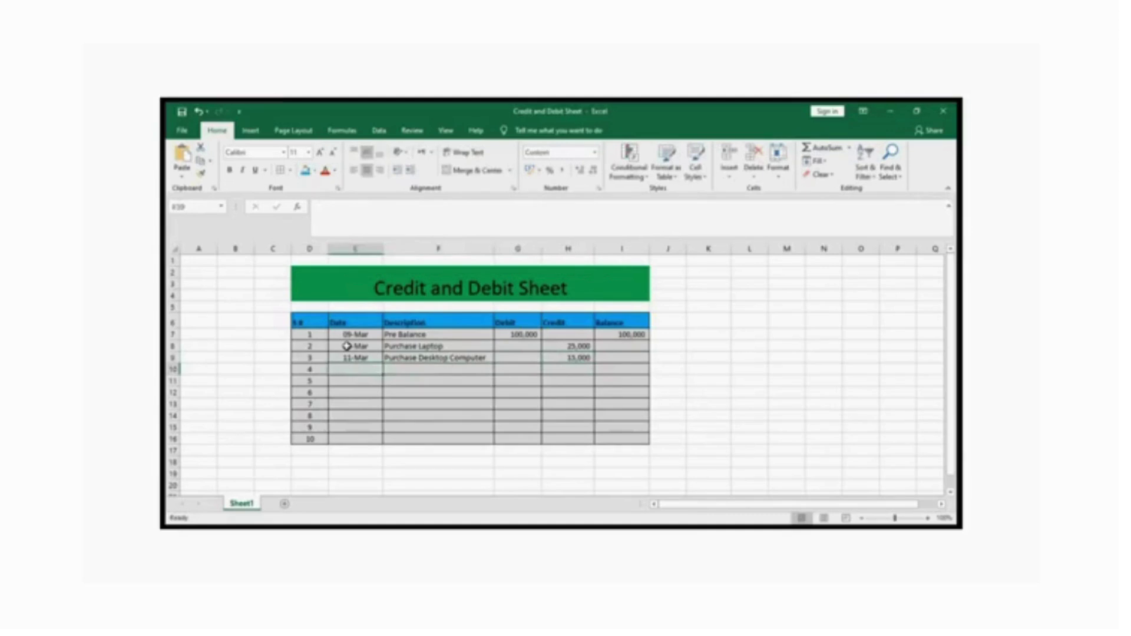
- Fill in entry 4 with the date 12-03 and the description "Purchade LCD"
type("12")
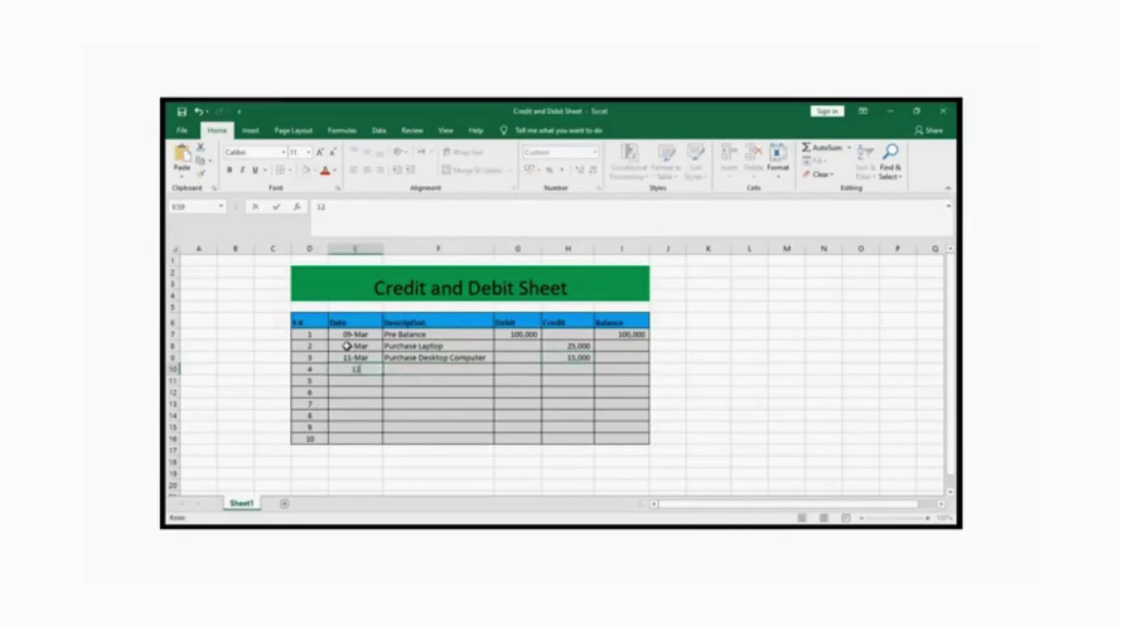
type("-03")
key("Tab")
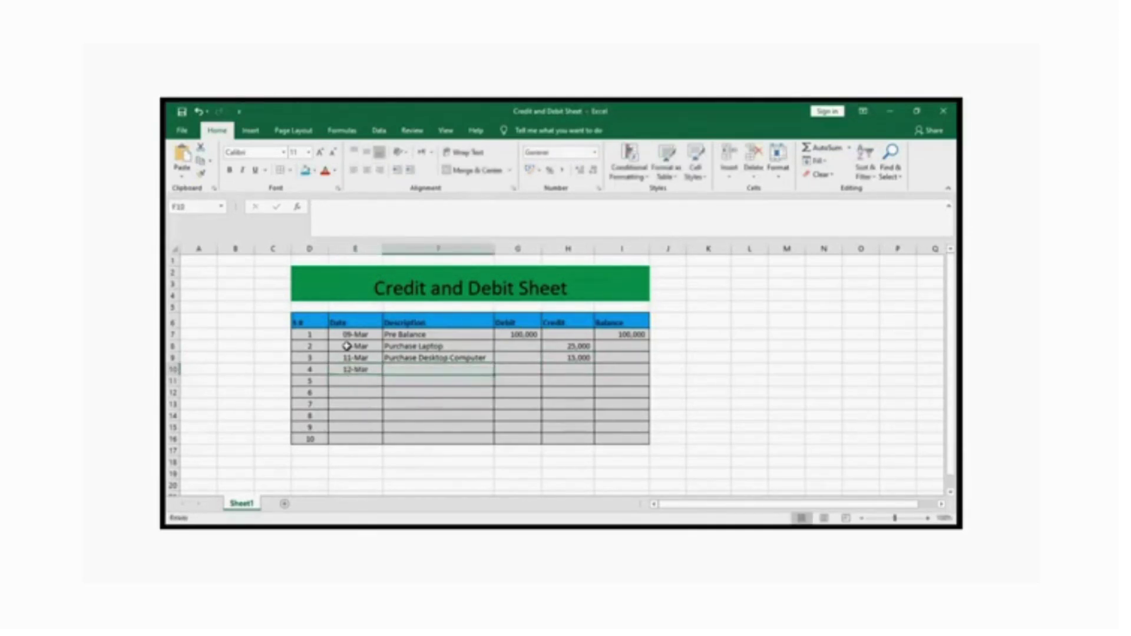
type("Purch")
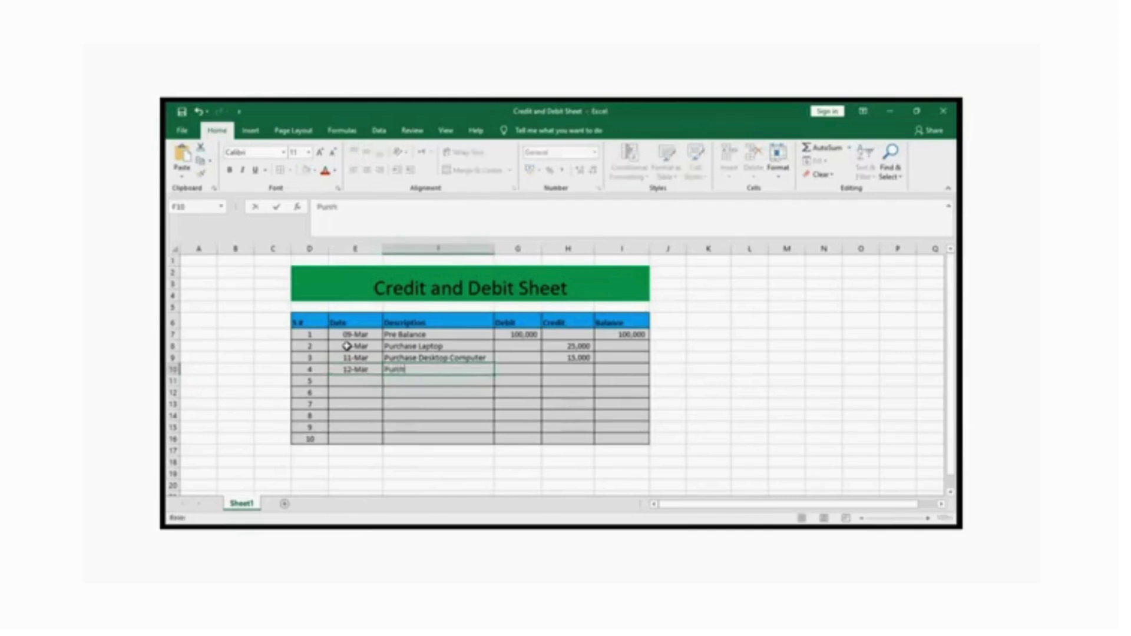
type("ase ")
type("LE")
type("D")
key("BackSpace")
key("BackSpace")
type("CD")
key("Tab")
- Enter 2500 as the Credit amount of entry 4
key("Tab")
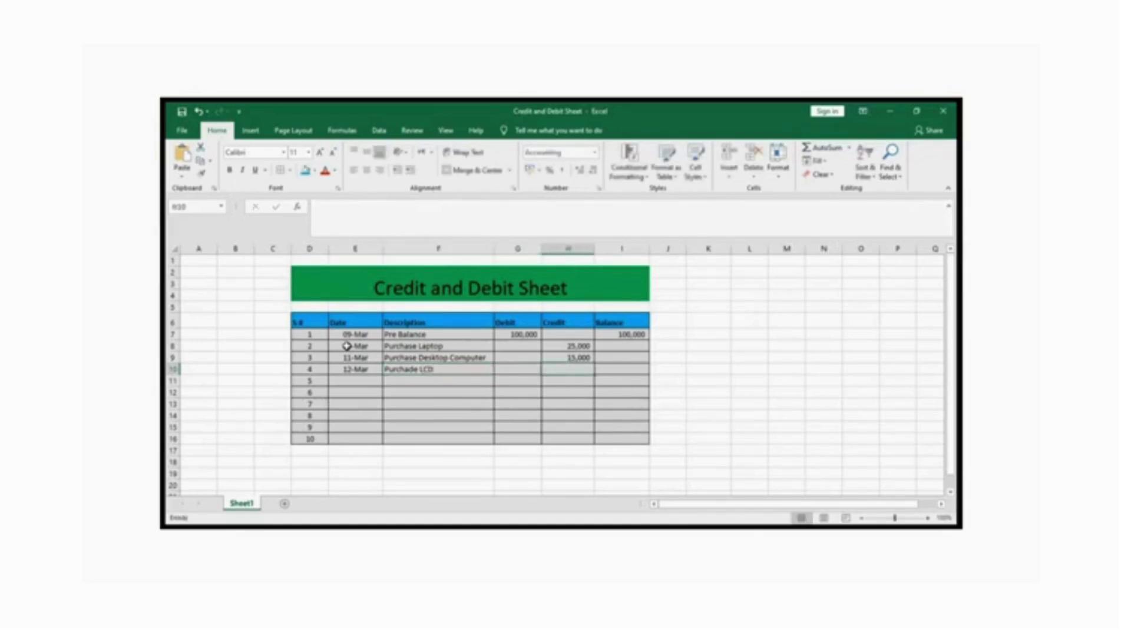
type("2500")
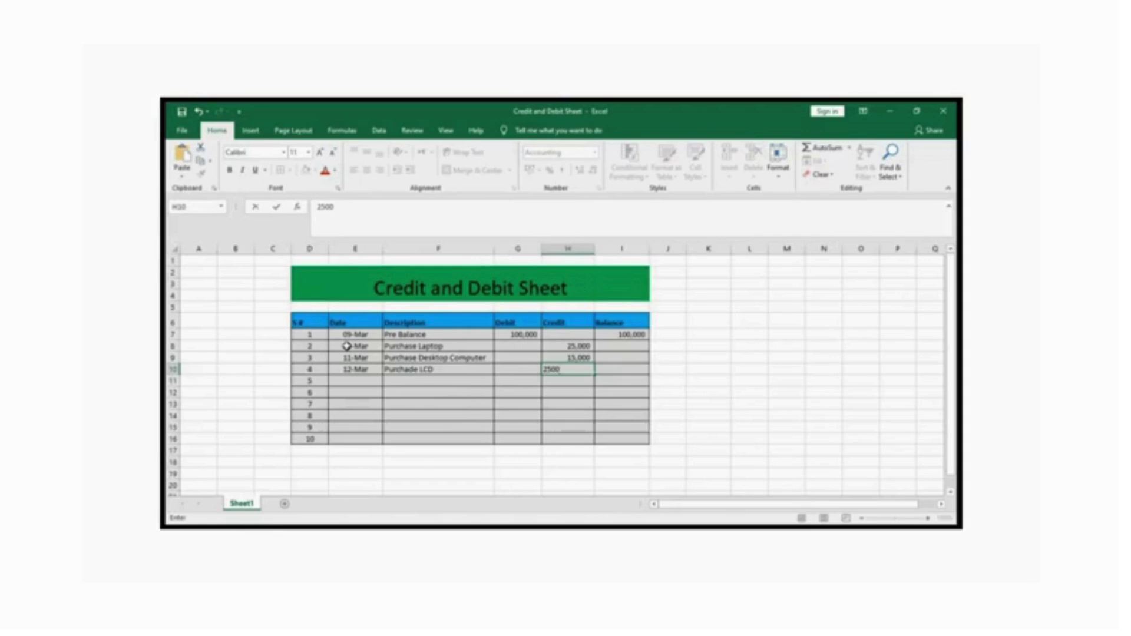
key("Tab")
- Begin entry 2's Balance formula in I8 with =if(AND(G8="",H8=""),"" so it stays blank when both amounts are empty
key("Up")
key("Up")
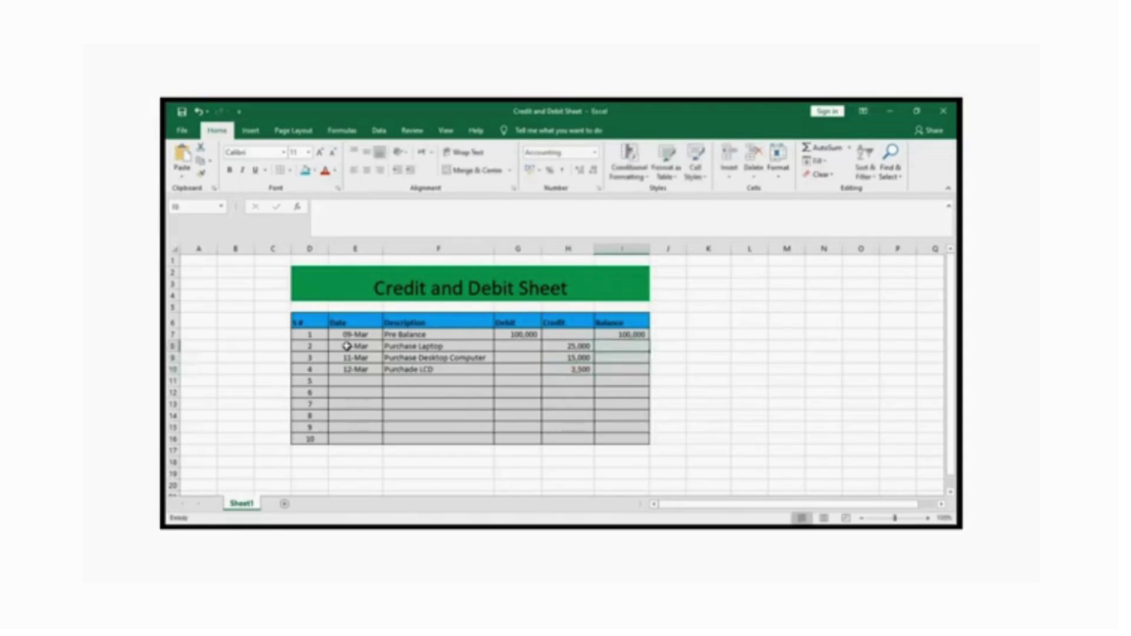
type("=")
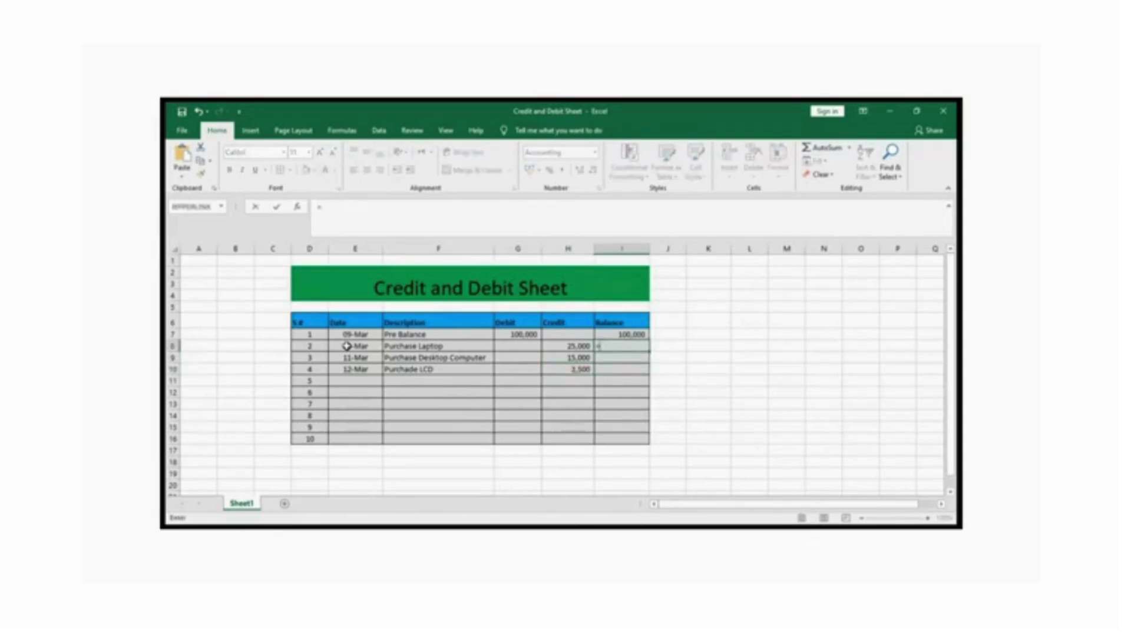
type("H")
type("f")
type("(AND")
type("(")
left_click(516, 348)
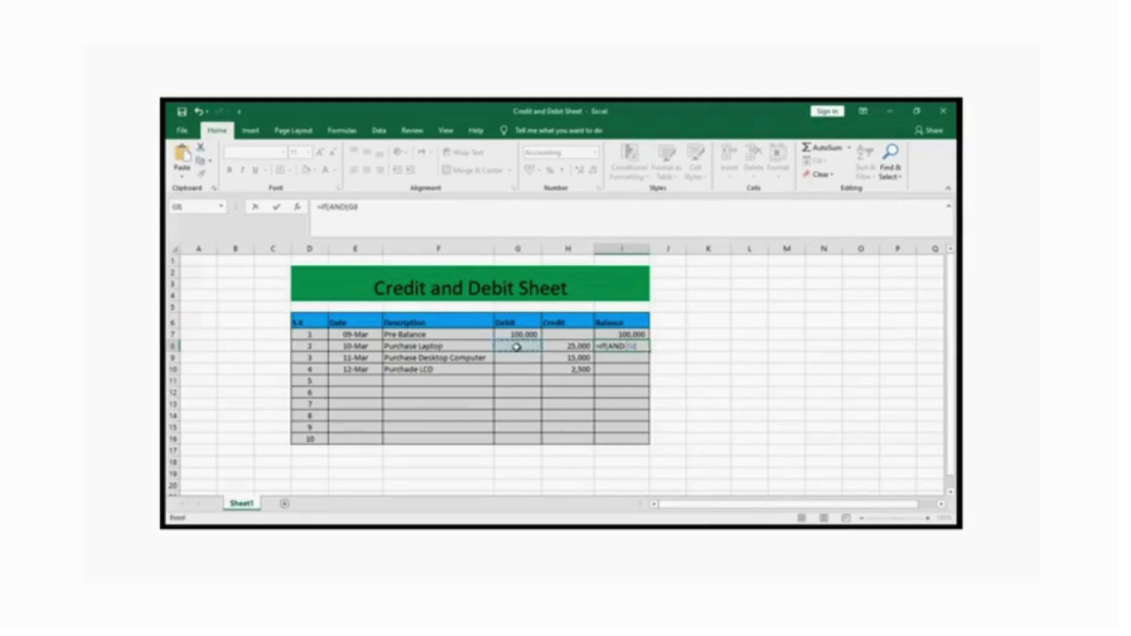
type("=\"\",")
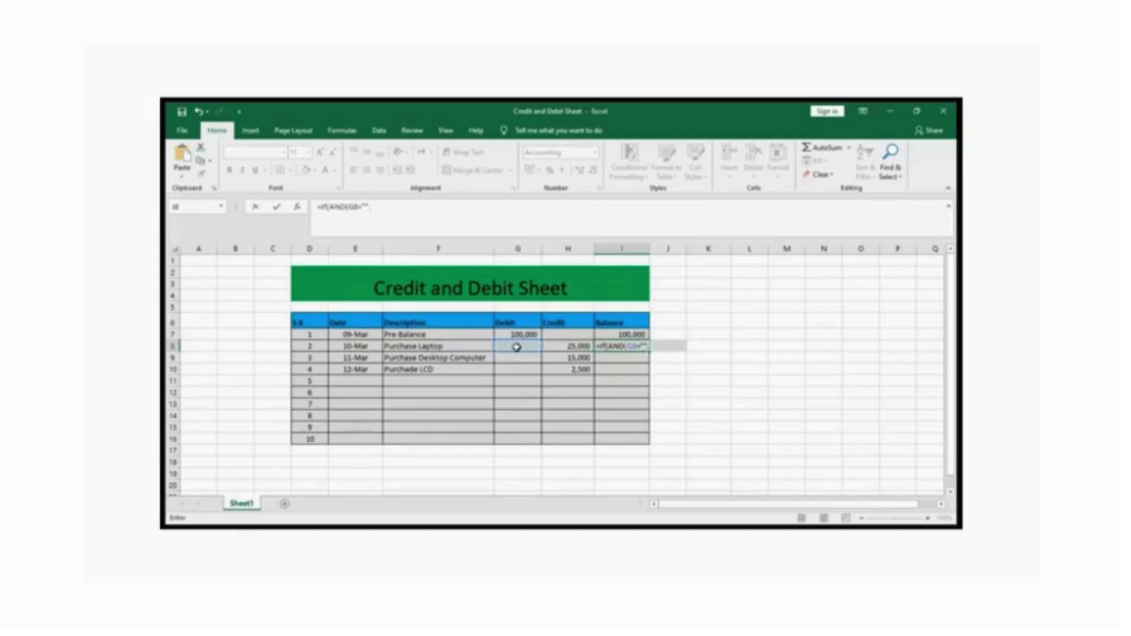
left_click(564, 347)
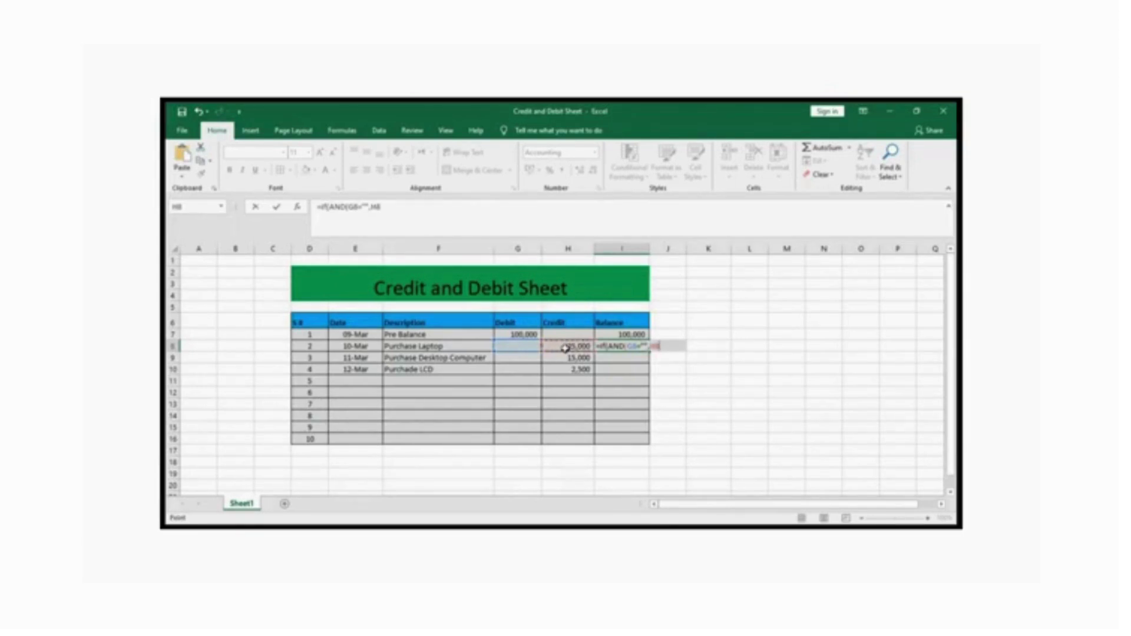
type("=\"\"),\"\"")
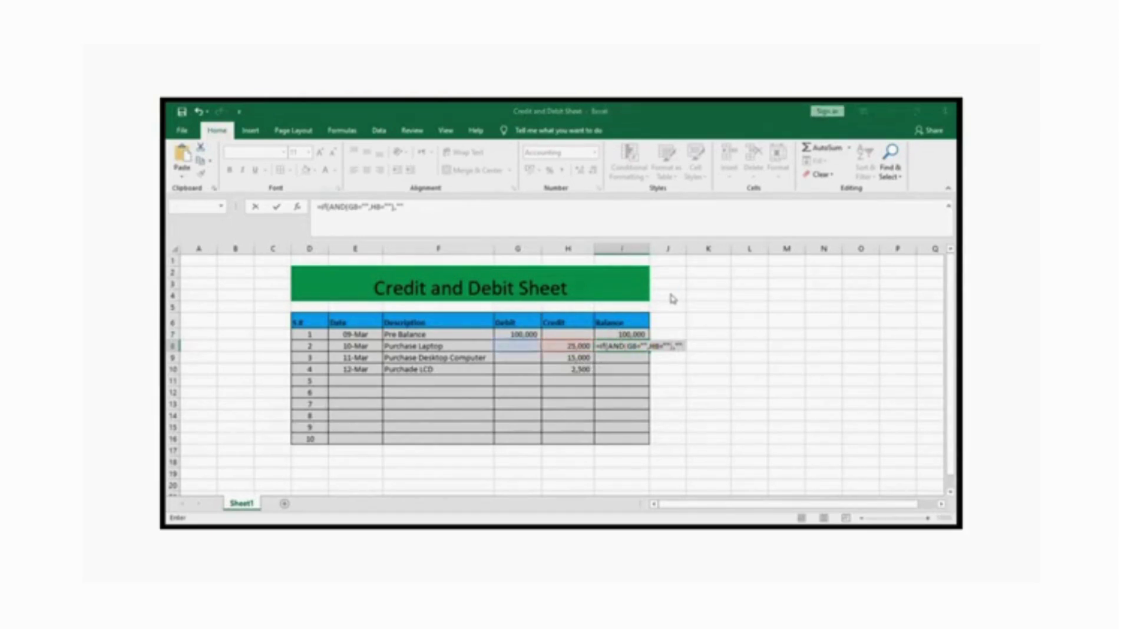
- Complete entry 2's Balance formula in I8 as =IF(AND(G8="",H8=""),"",I7+G8-H8)
left_click(551, 352)
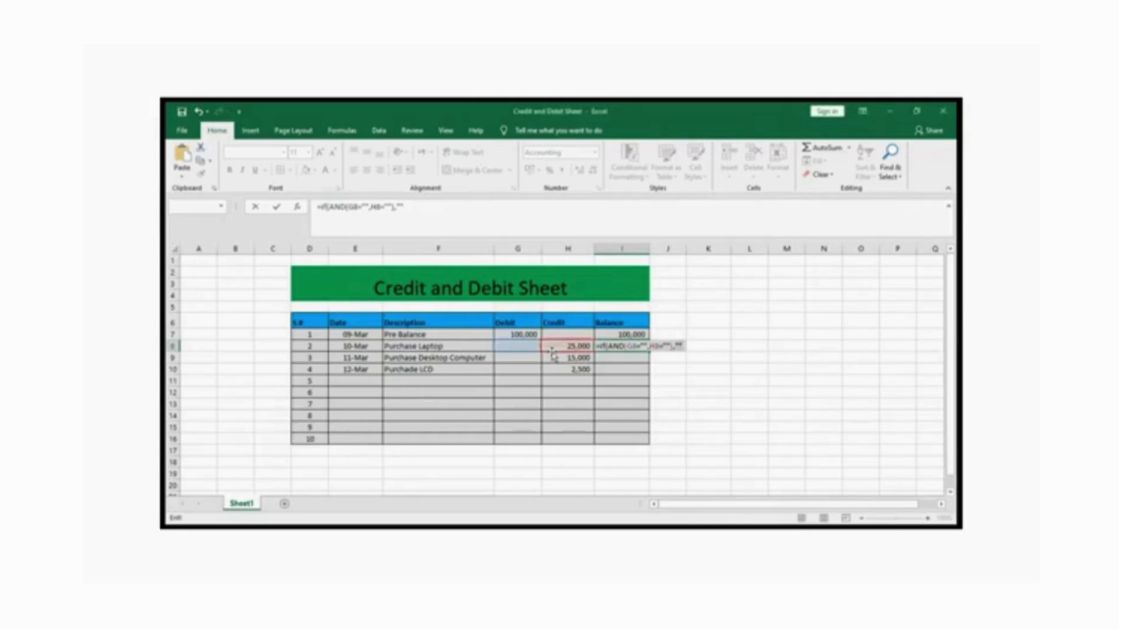
key("BackSpace")
key("BackSpace")
key("BackSpace")
type(",\"\"")
left_click(624, 334)
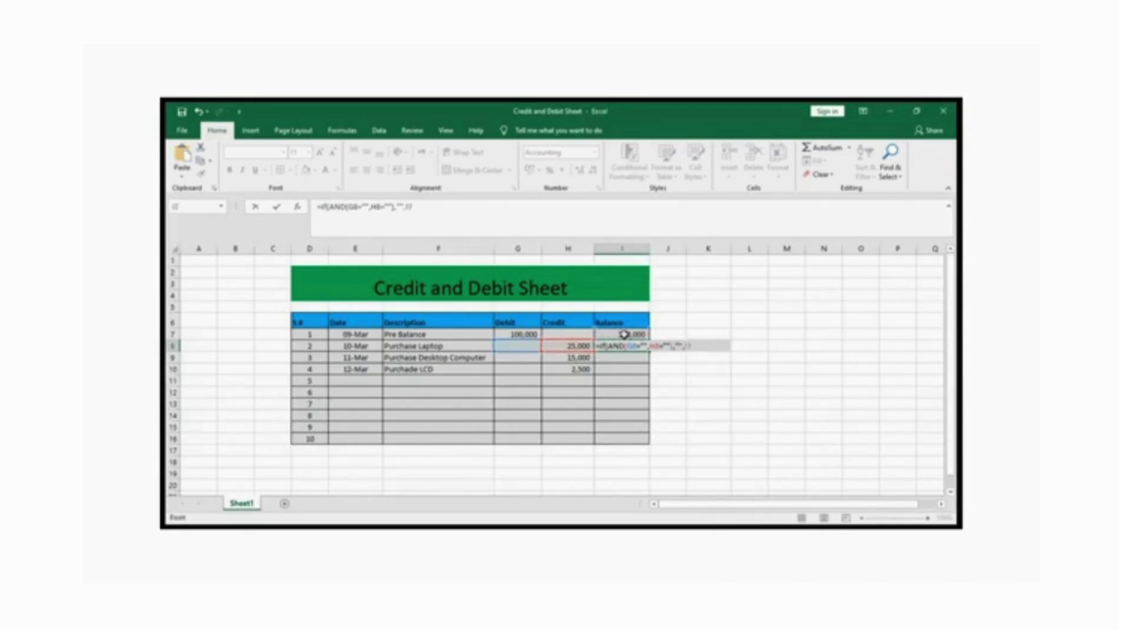
type("+")
left_click(505, 346)
type("-")
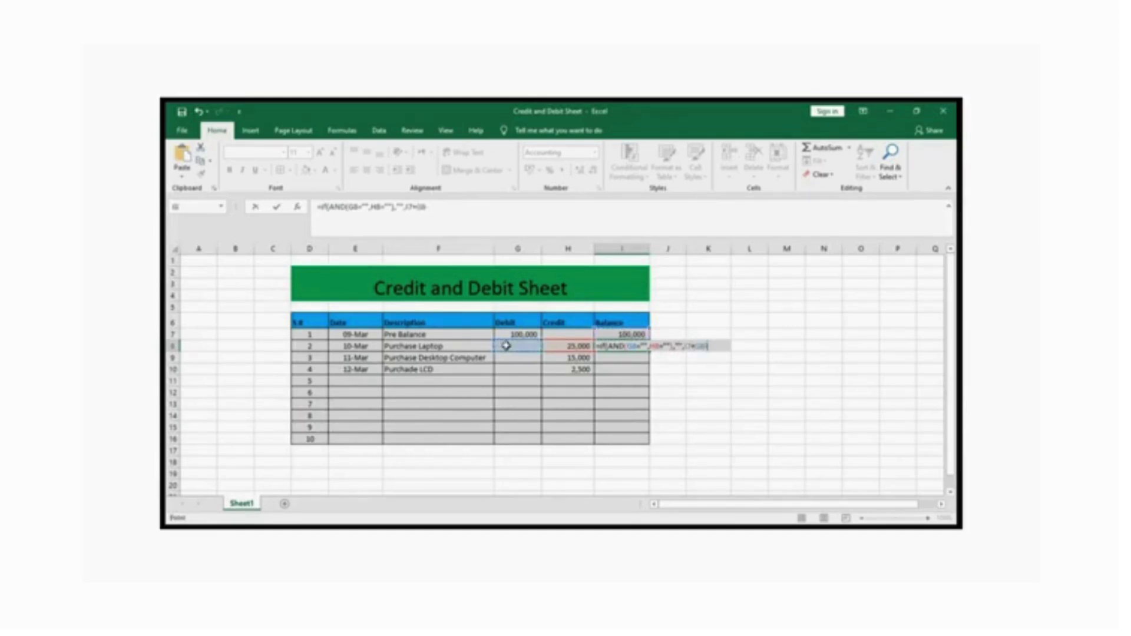
left_click(553, 346)
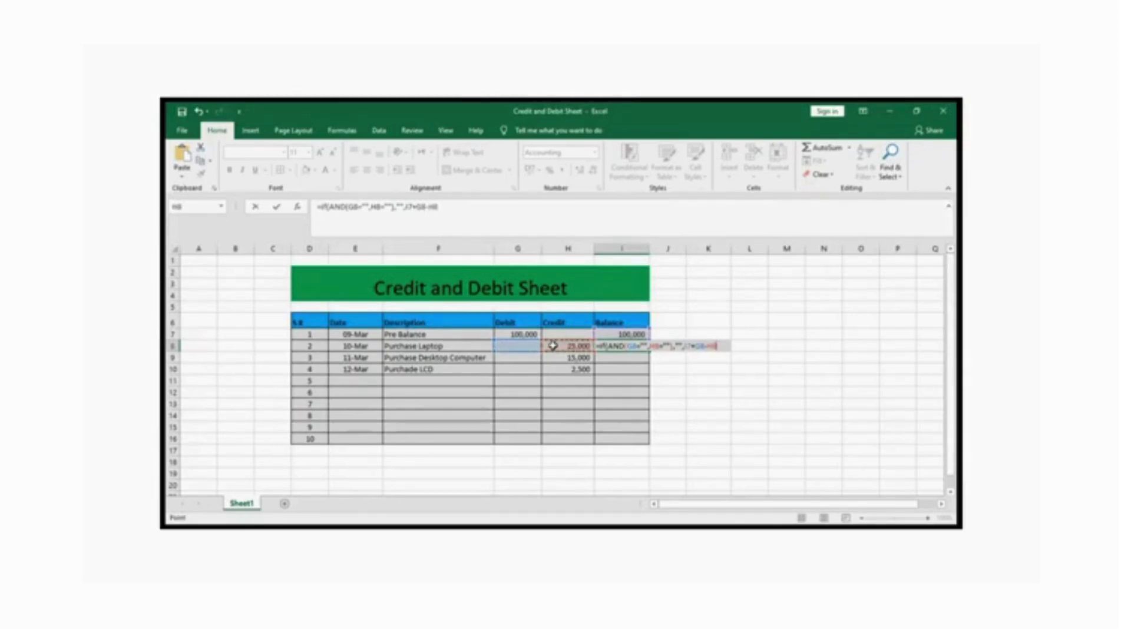
type(")")
key("Return")
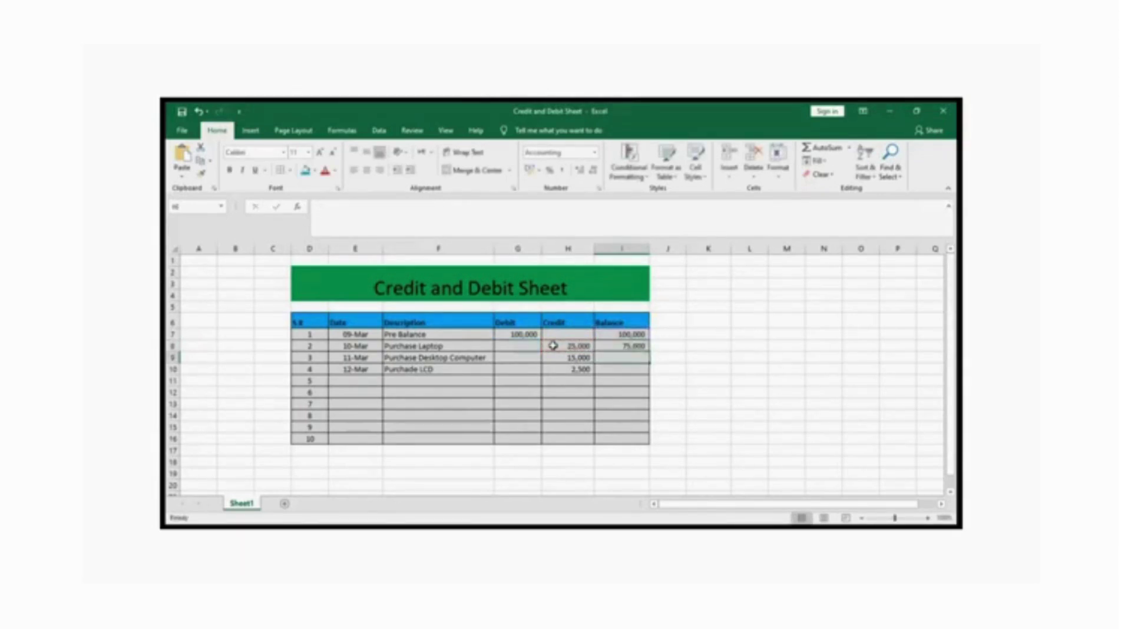
- Fill the Balance formula from I8 down through entry 9 in I15
left_click(611, 346)
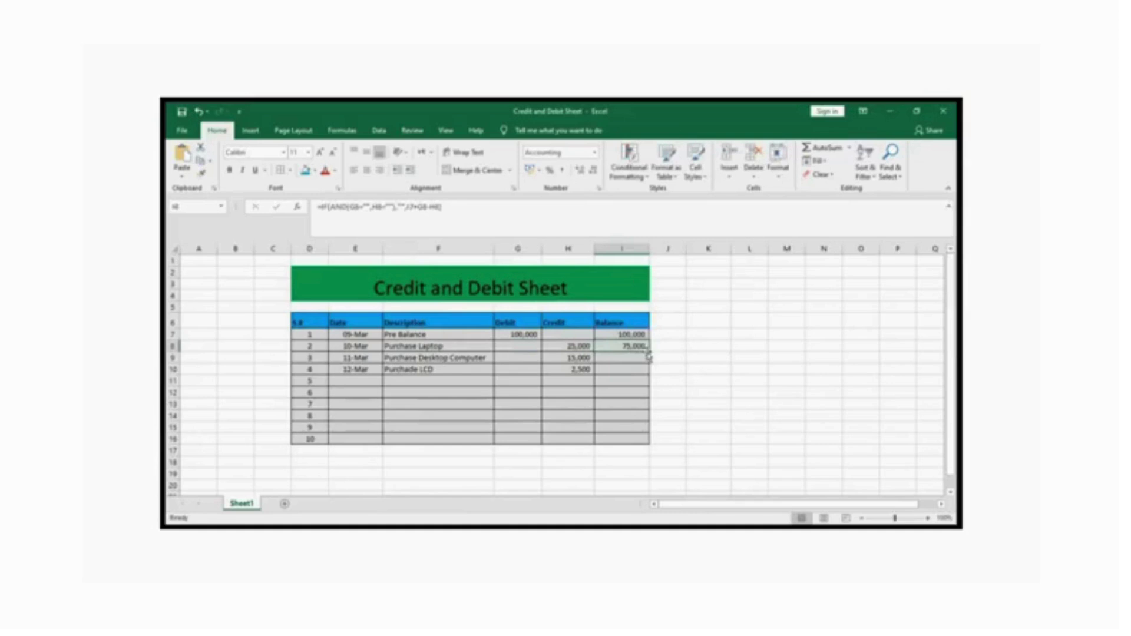
left_click_drag(649, 352, 644, 429)
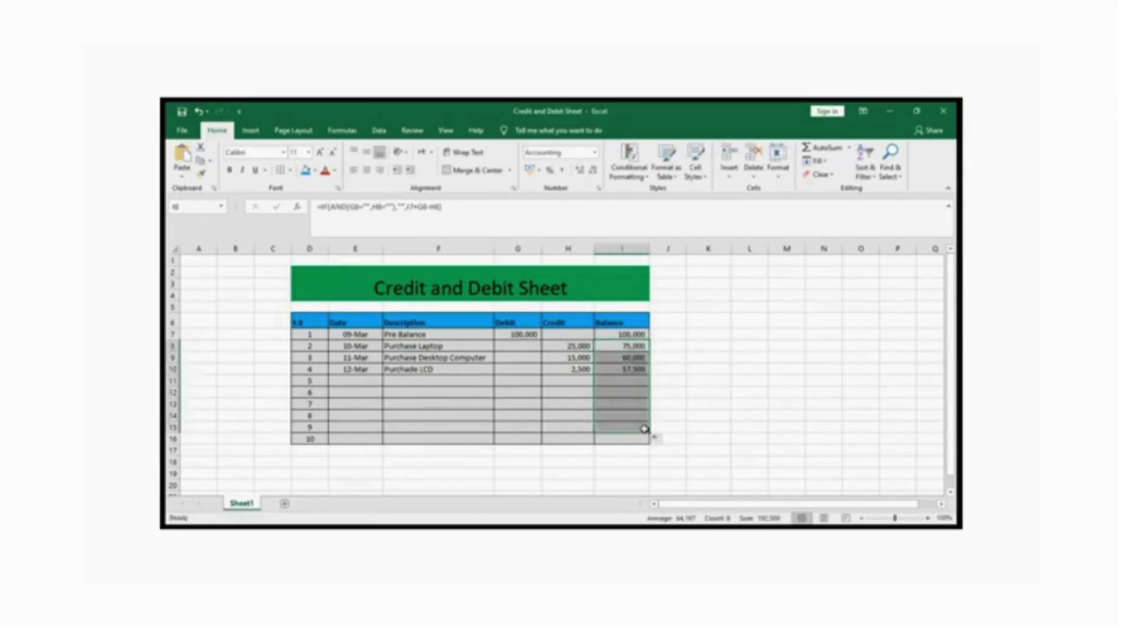
left_click(708, 401)
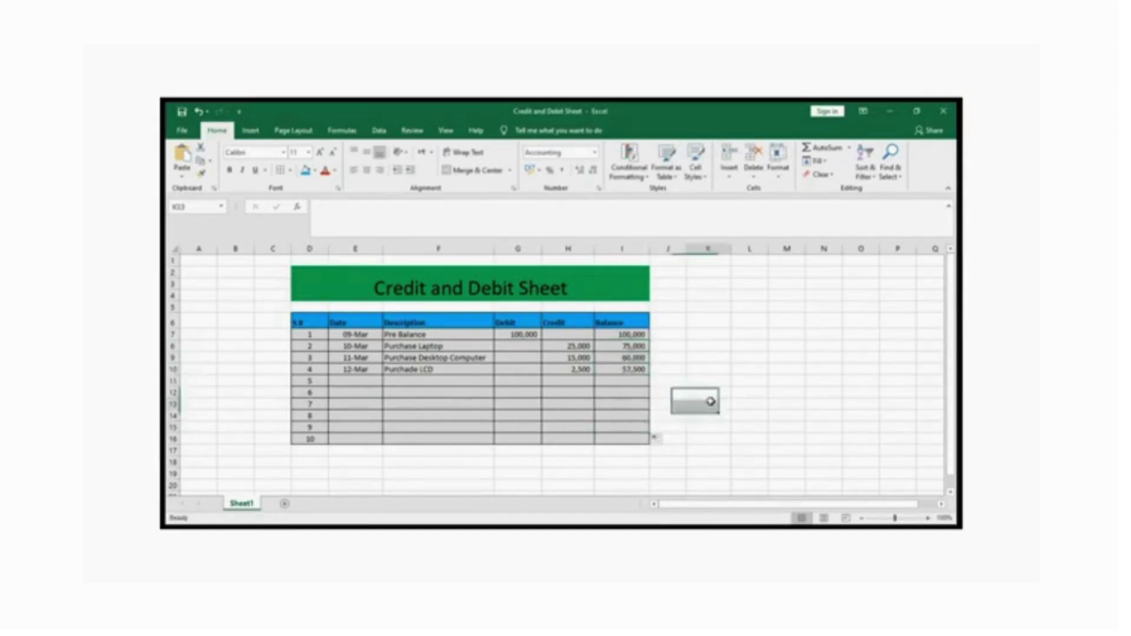
- Enter 13-03 as the date of entry 5
left_click(357, 379)
type("13")
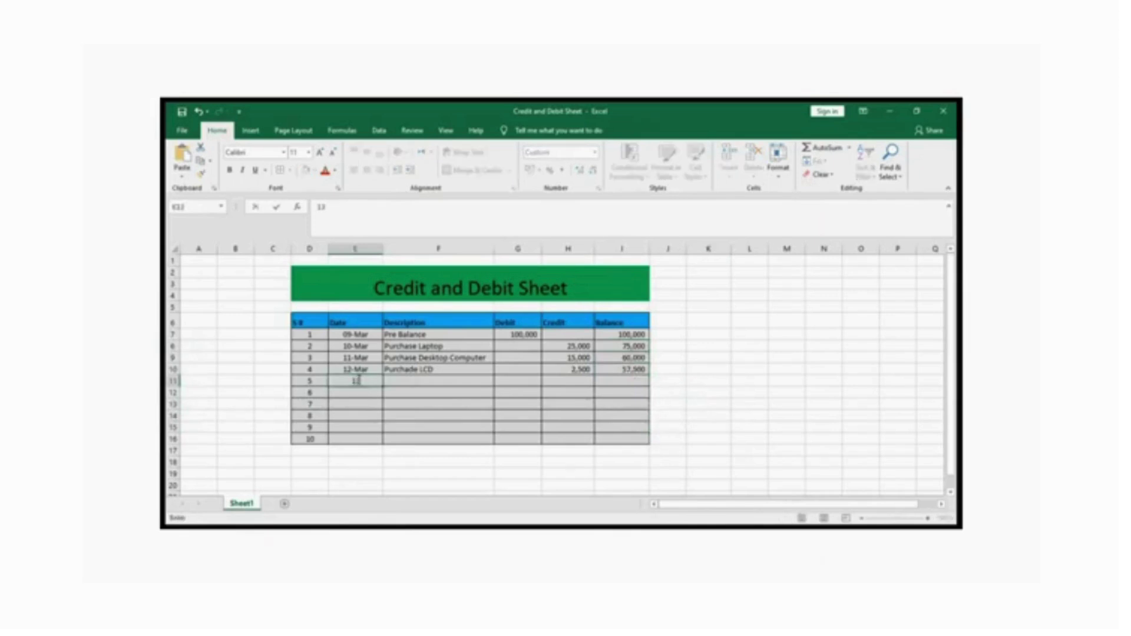
type("-03")
key("Tab")
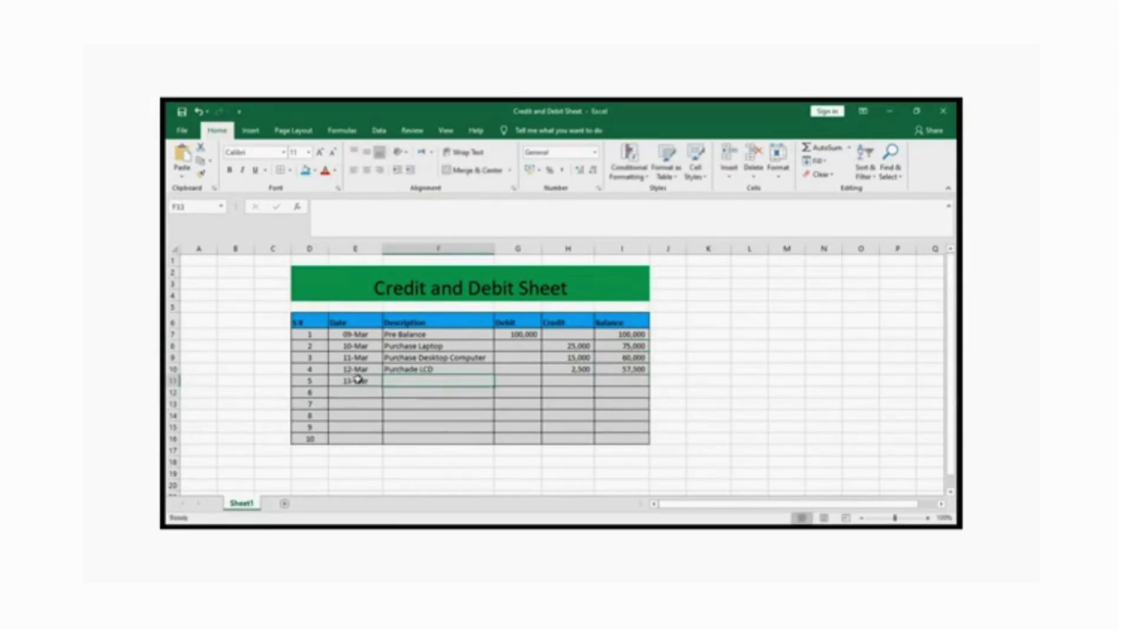
- Give entry 5 the description "Purchase Mouse" and a Credit amount of 500
type("puch")
key("BackSpace")
key("BackSpace")
key("BackSpace")
key("BackSpace")
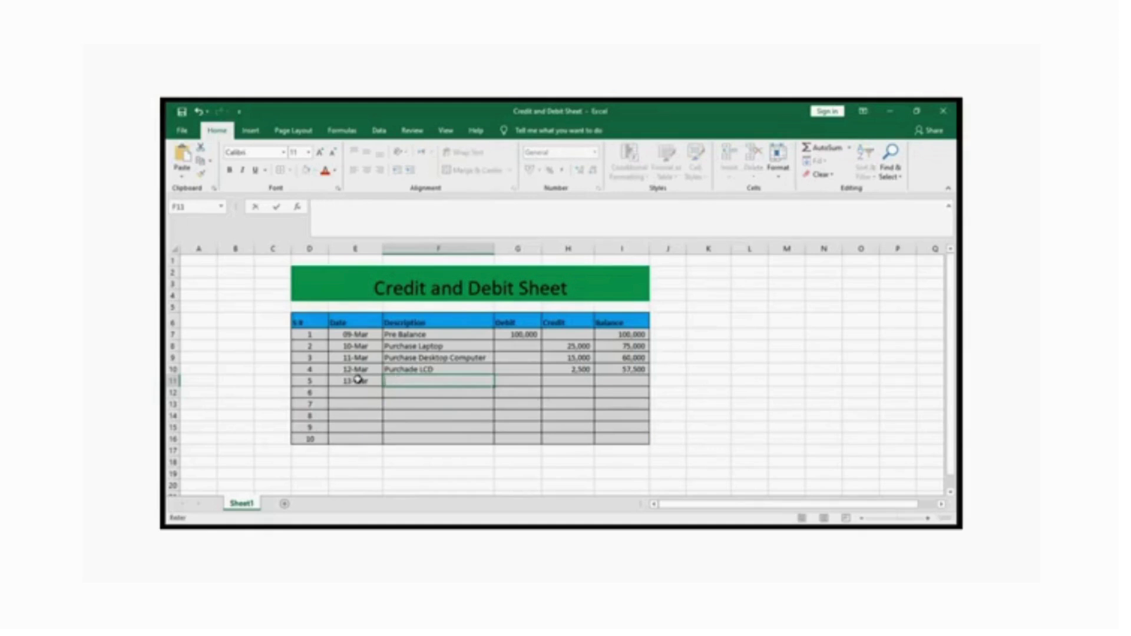
type("p")
key("BackSpace")
type("PUrchase Mouse")
key("Tab")
key("Tab")
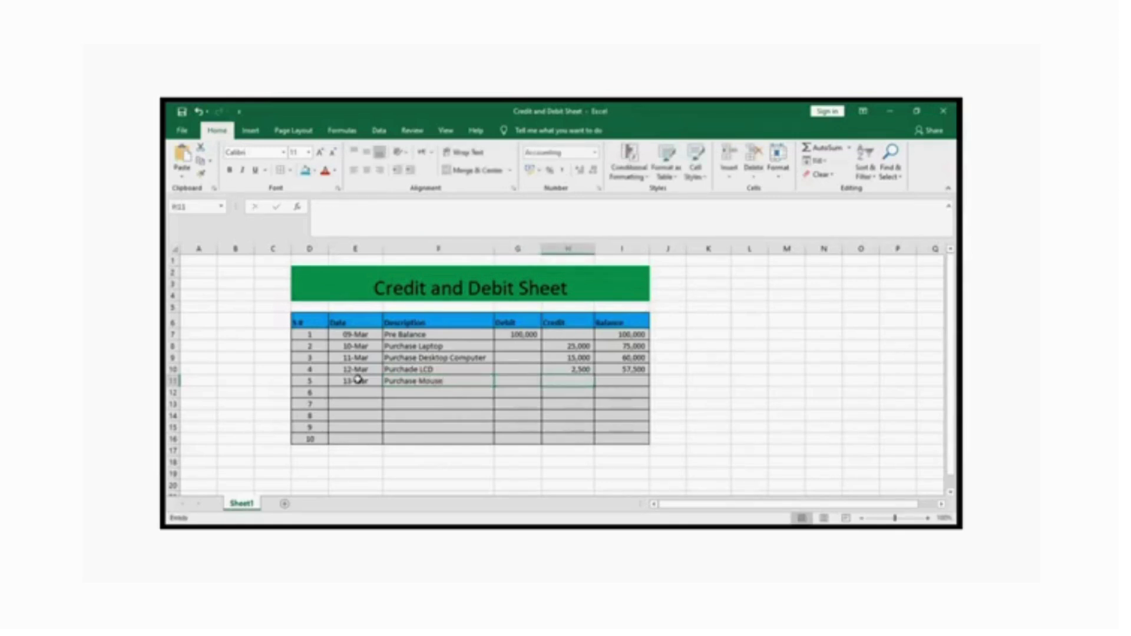
type("500")
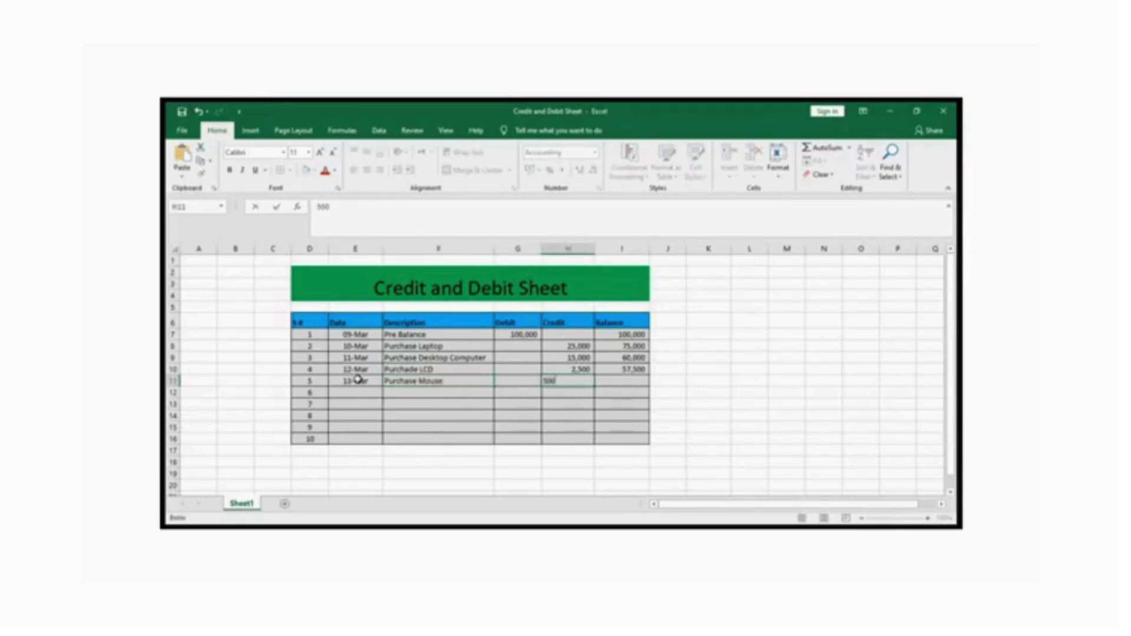
key("Return")
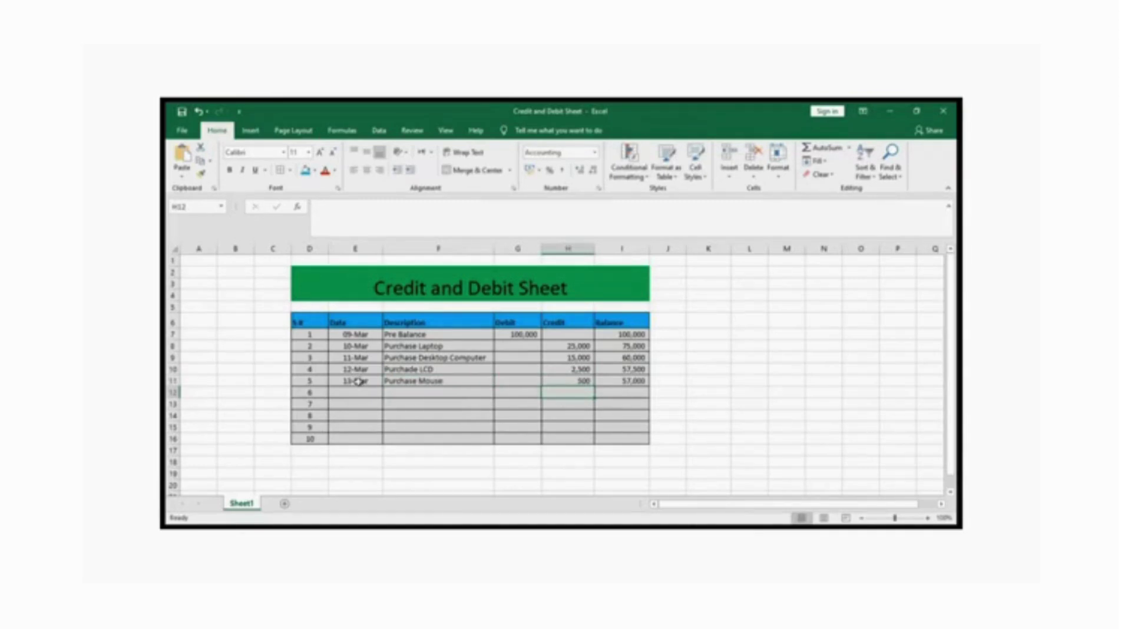
- Total the Debit column from G7 and the Credit column from H8 with AutoSum, placing both sums in row 16
left_click(516, 333)
left_click_drag(516, 333, 514, 436)
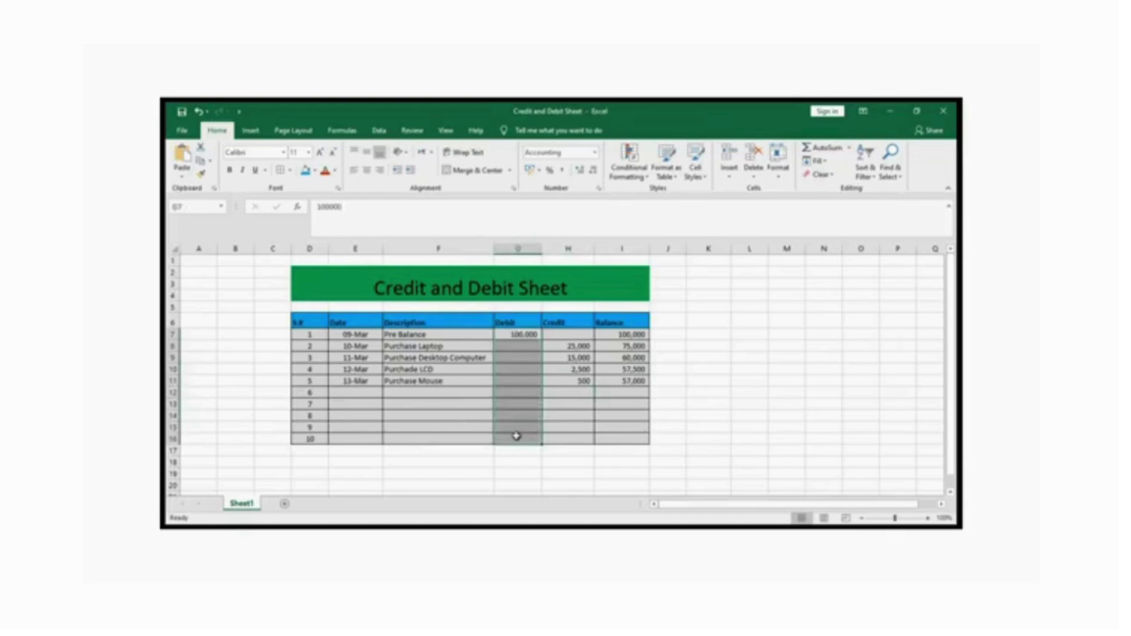
left_click(816, 148)
left_click(716, 370)
left_click_drag(576, 347, 571, 435)
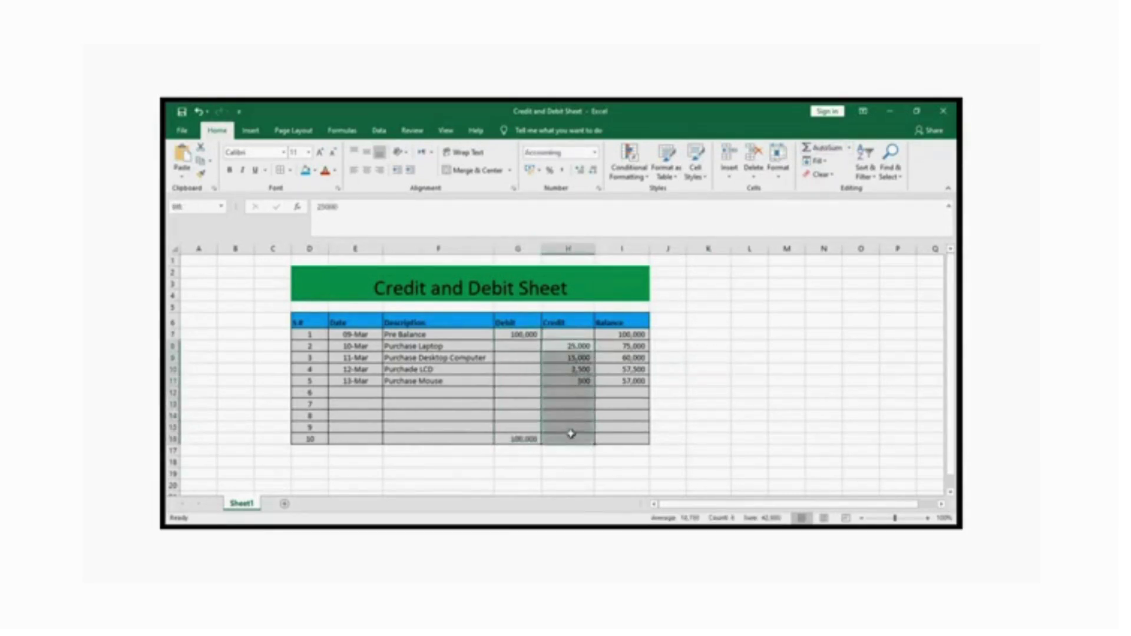
left_click(815, 148)
left_click(729, 391)
- Calculate the overall balance in I16 with the formula =(G16-H16)
left_click(617, 439)
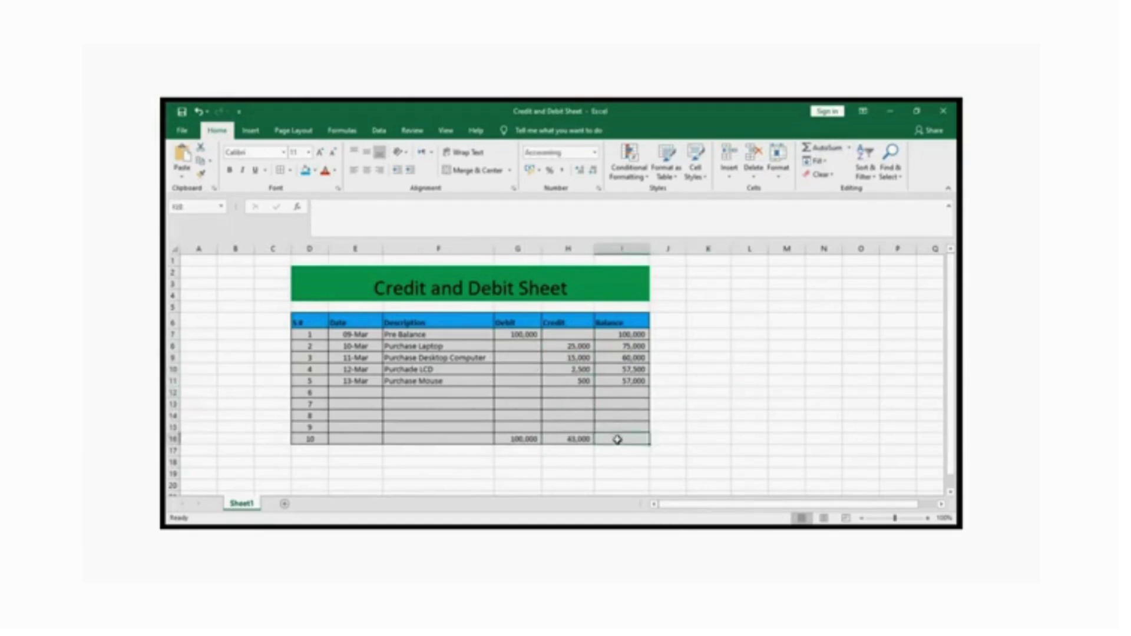
type("=")
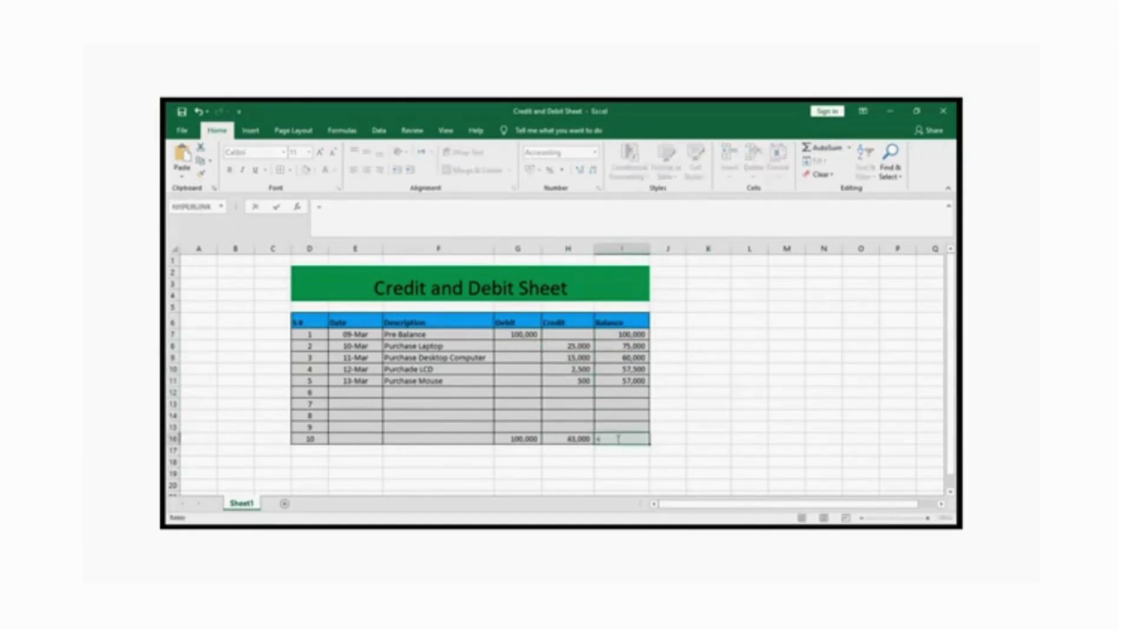
type("(")
left_click(518, 439)
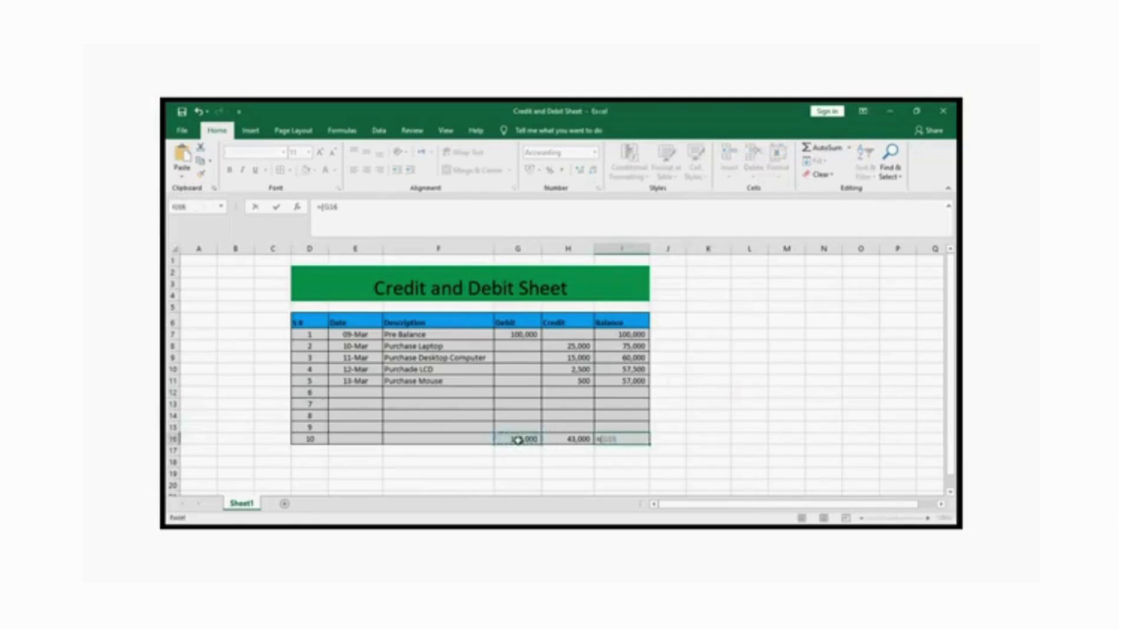
type("-")
left_click(566, 440)
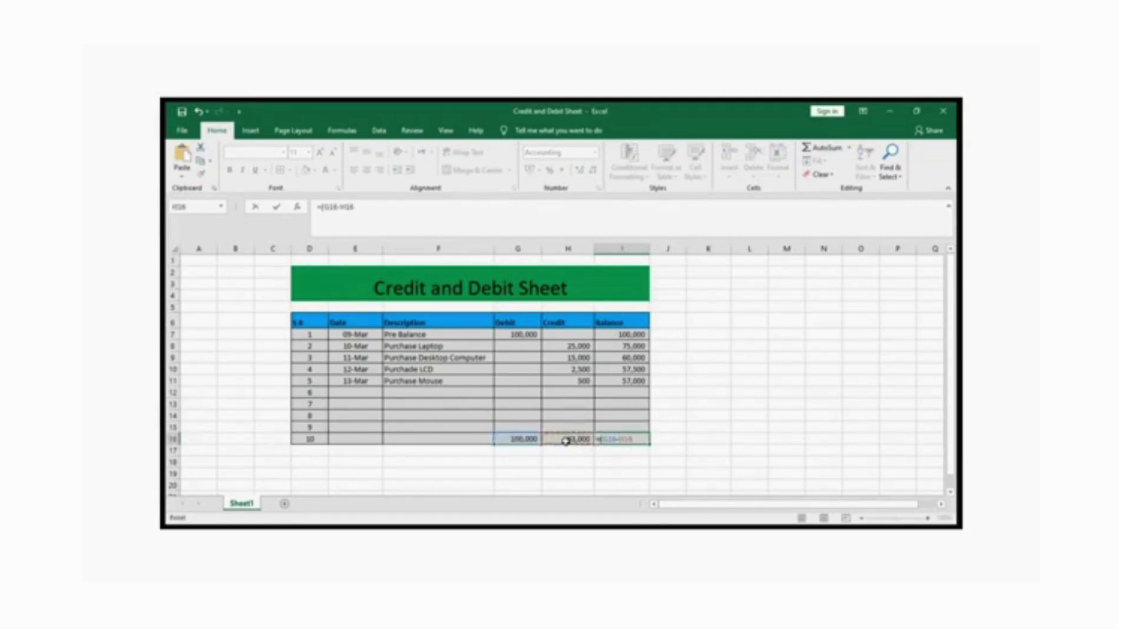
type(")")
key("Return")
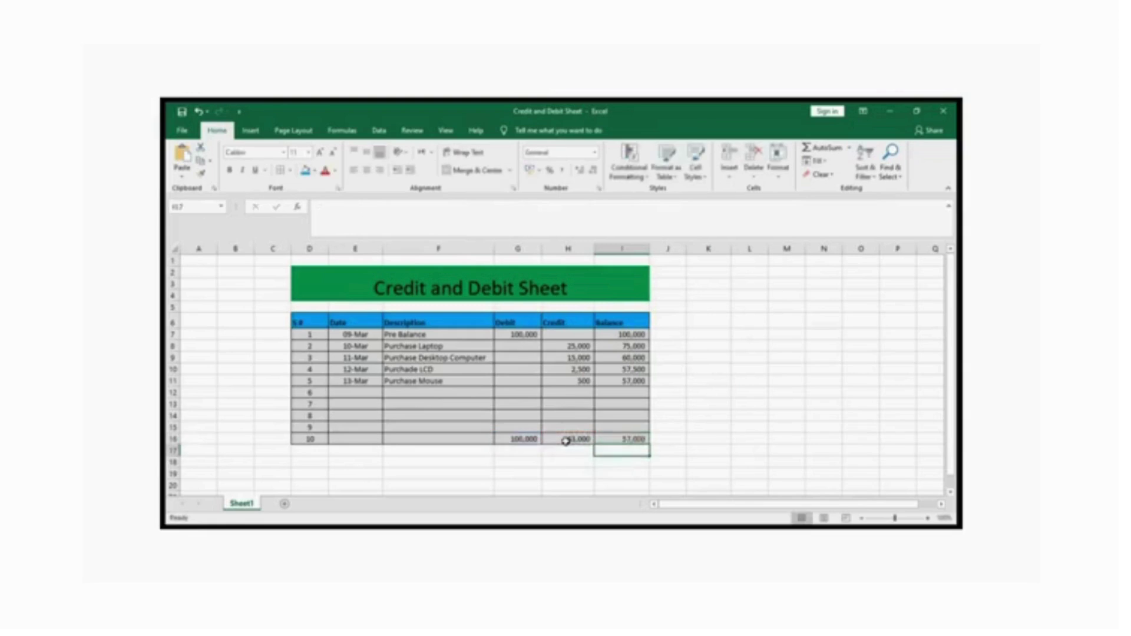
- Enter 14-03 as the date of entry 6
left_click(345, 393)
type("14")
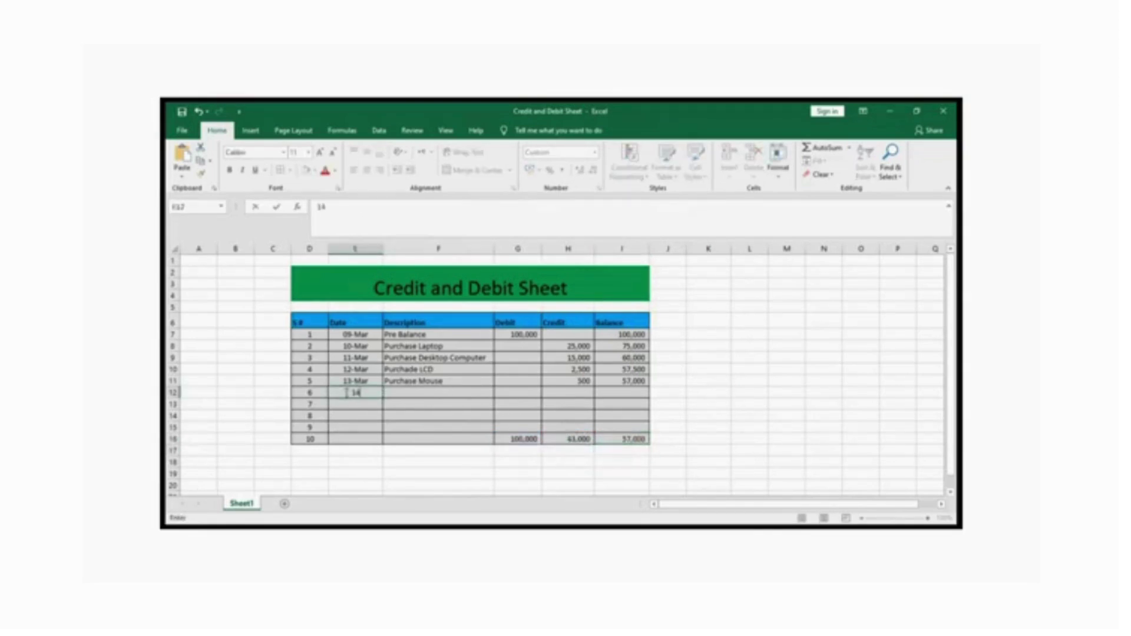
type("-03")
key("Tab")
- Give entry 6 the description "Purchase Keybord" and a Credit amount of 700
type("Pur")
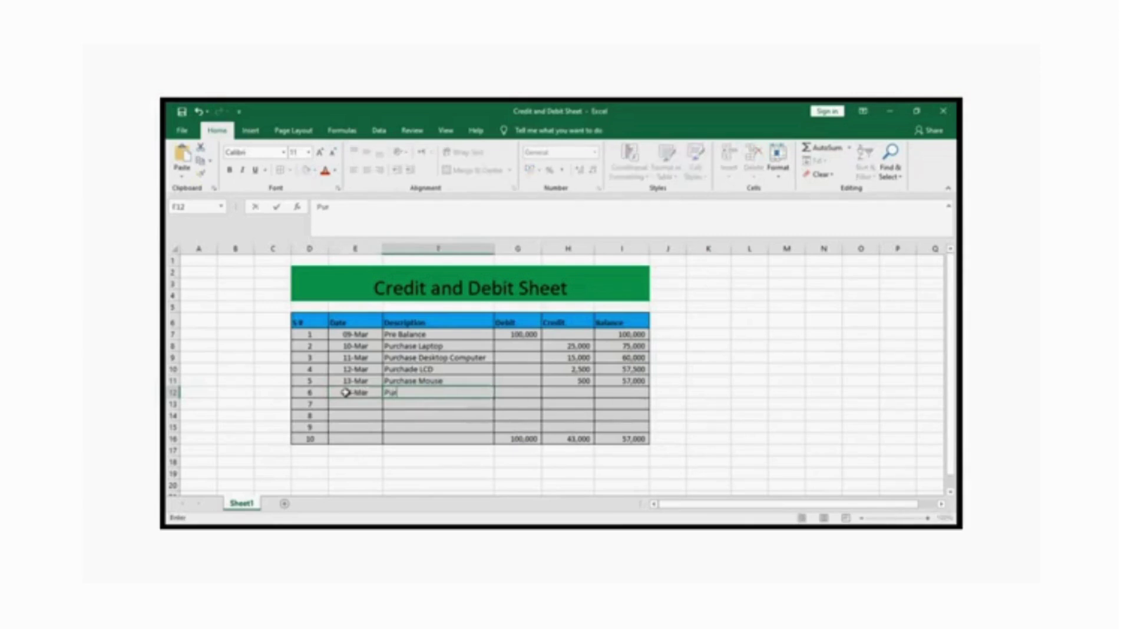
type("chase Keyboard")
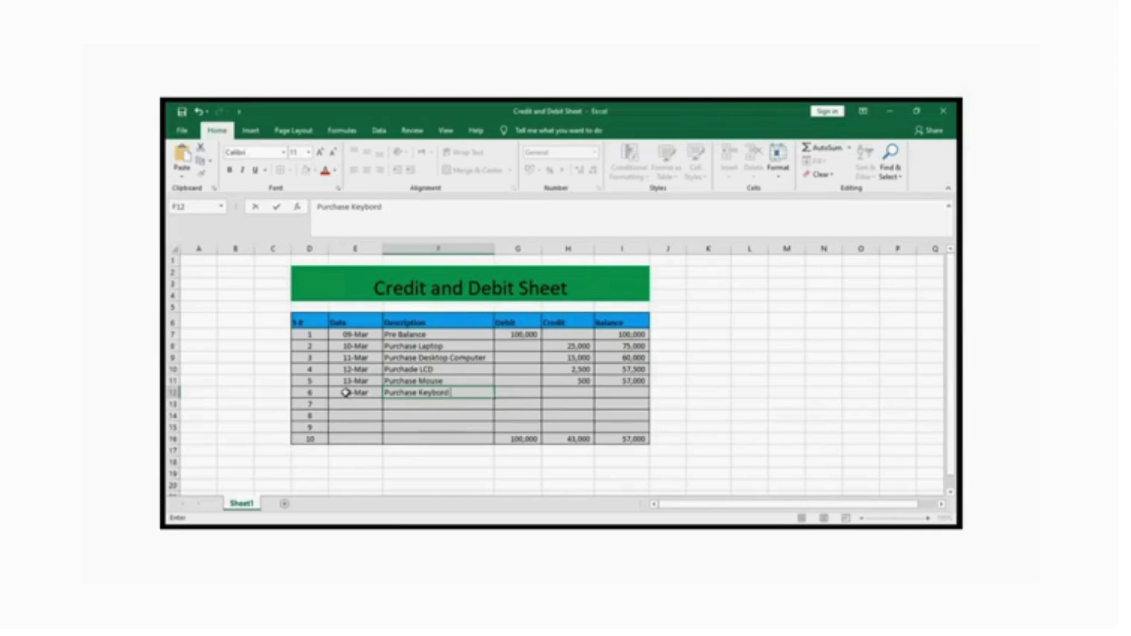
key("Tab")
key("Tab")
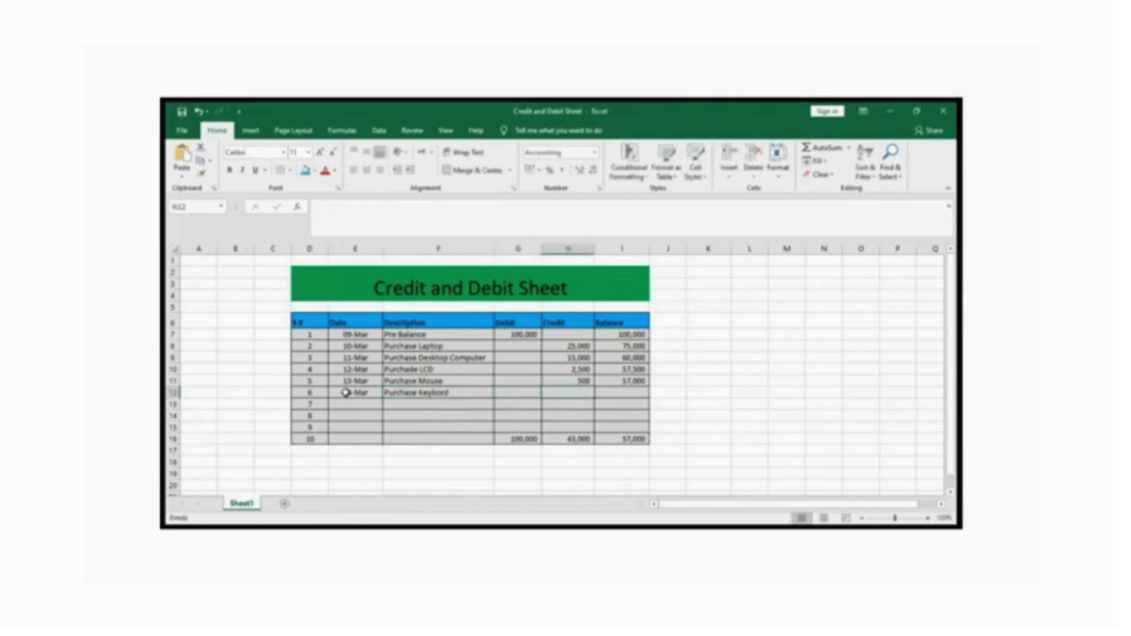
type("700")
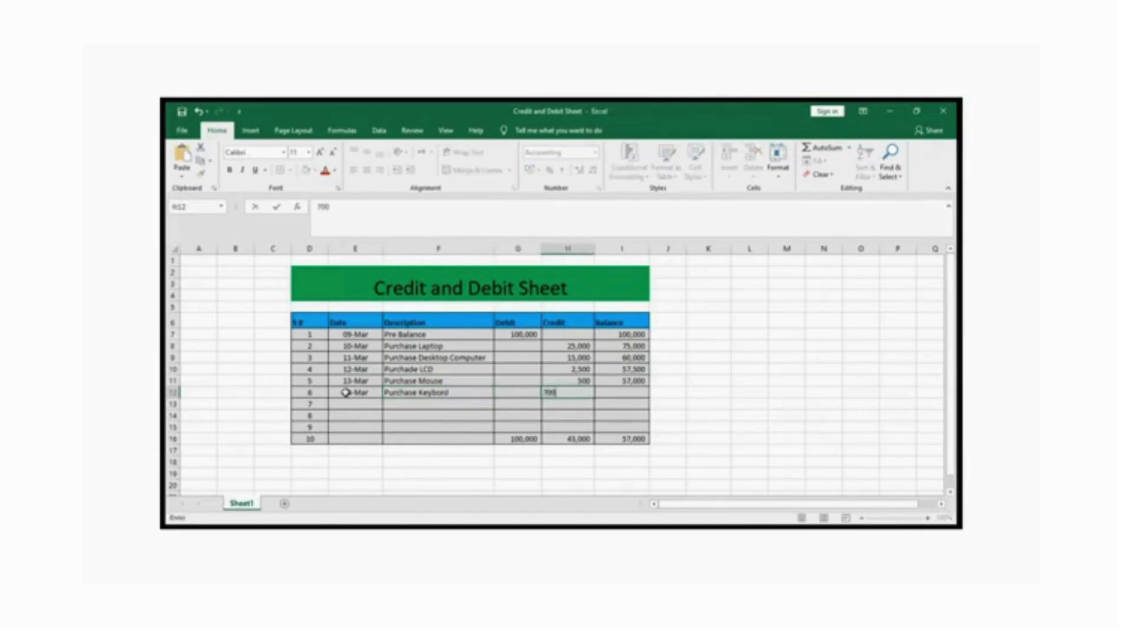
key("Return")
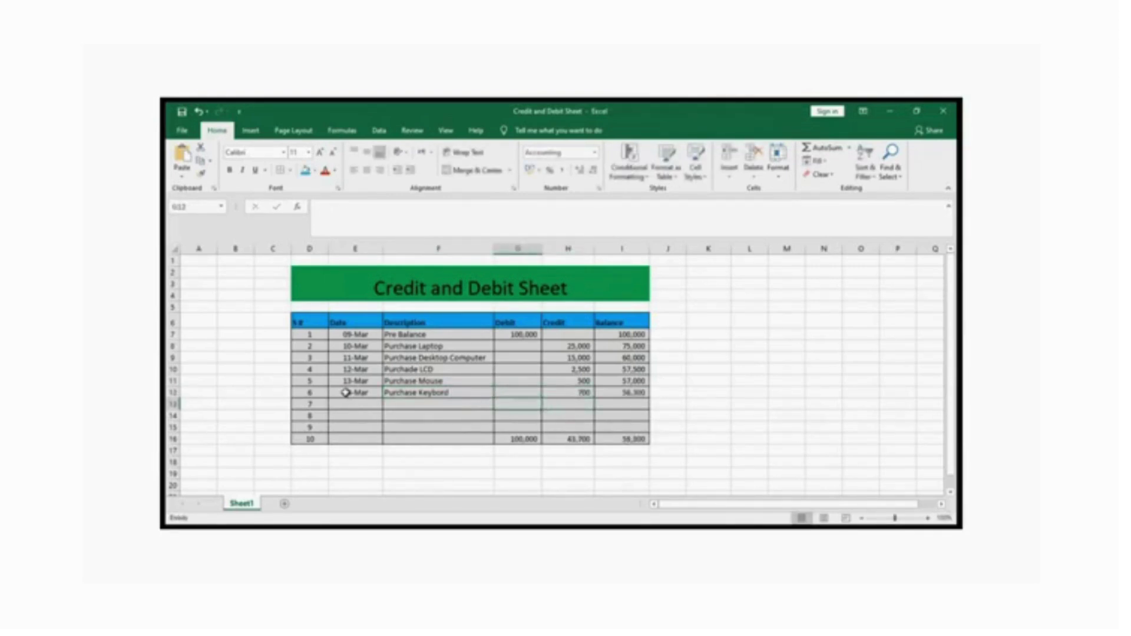
left_click(405, 473)
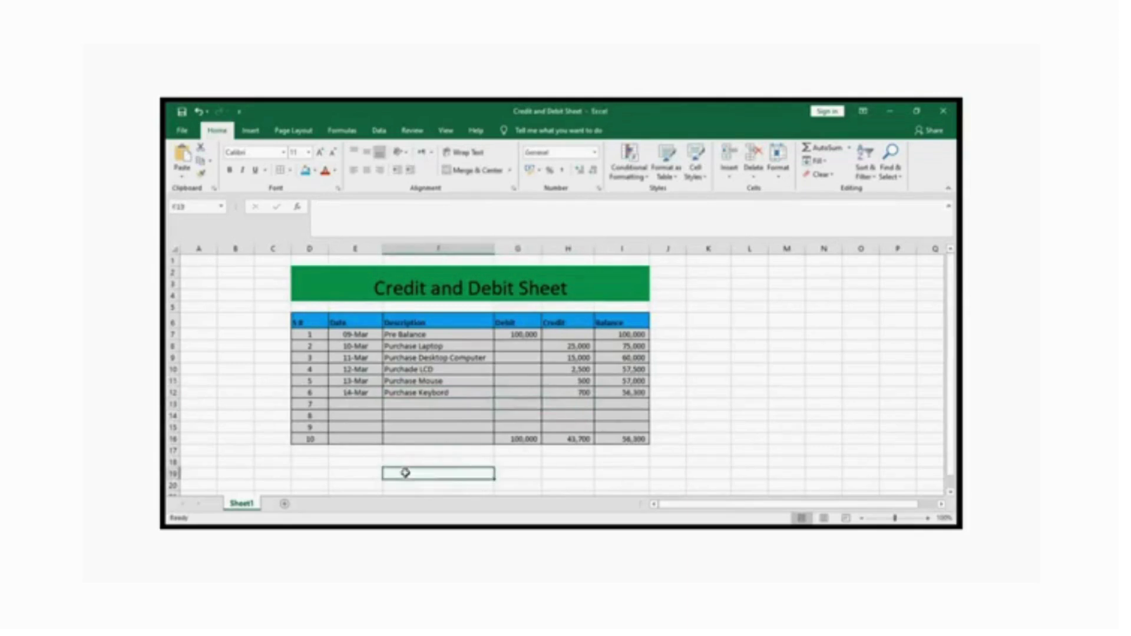
left_click(498, 285)
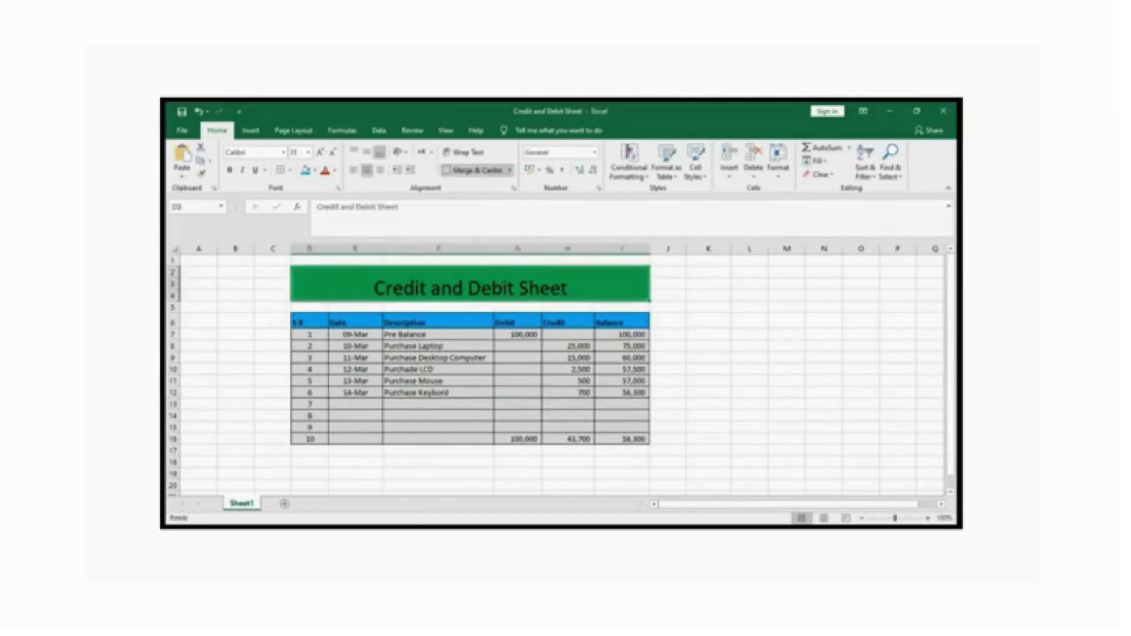